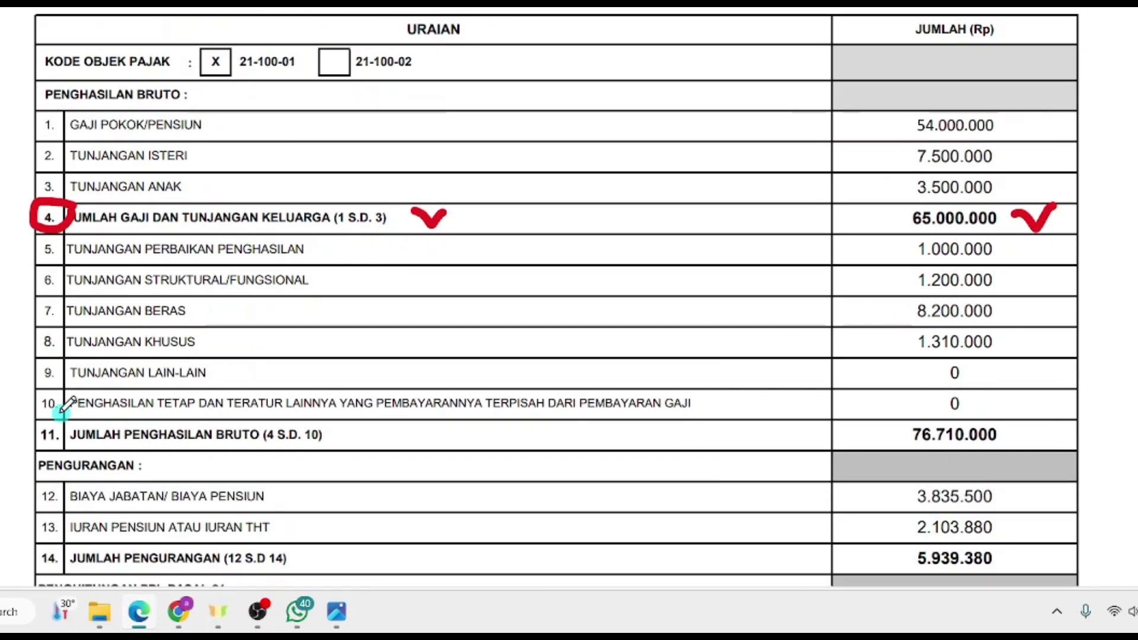
# - Circle row 11 and tick its gross income 76.710.000 in red
pyautogui.moveTo(67, 415)
pyautogui.mouseDown()
pyautogui.moveTo(41, 414)
pyautogui.moveTo(20, 437)
pyautogui.moveTo(59, 468)
pyautogui.moveTo(67, 426)
pyautogui.mouseUp()
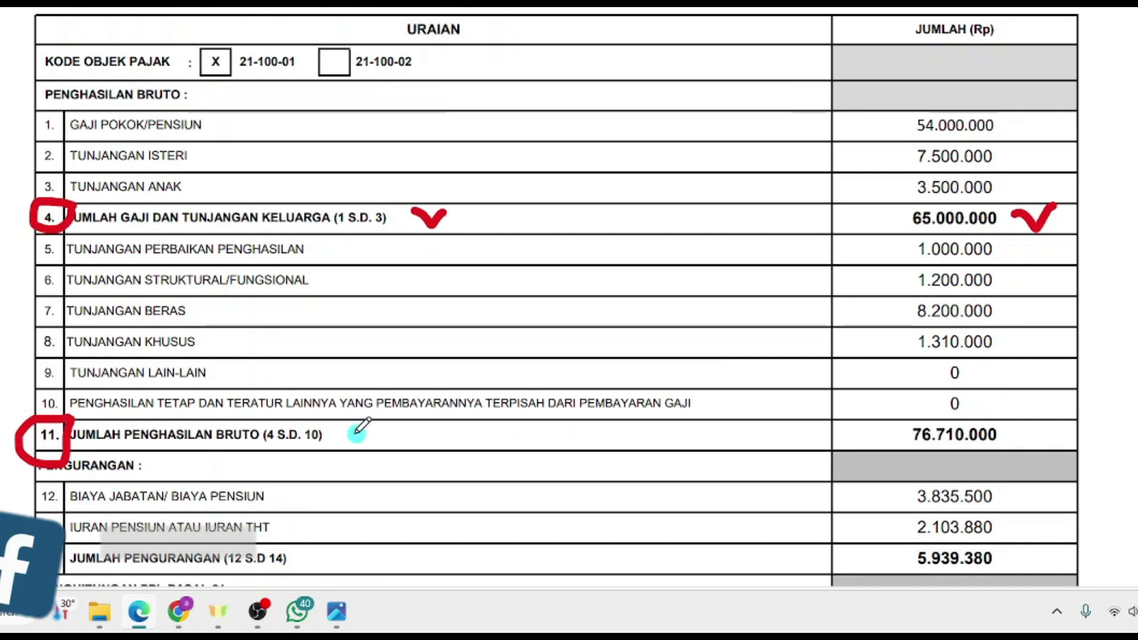
pyautogui.moveTo(1031, 428)
pyautogui.mouseDown()
pyautogui.moveTo(1044, 441)
pyautogui.moveTo(1064, 415)
pyautogui.mouseUp()
pyautogui.scroll(-5, 845, 340)
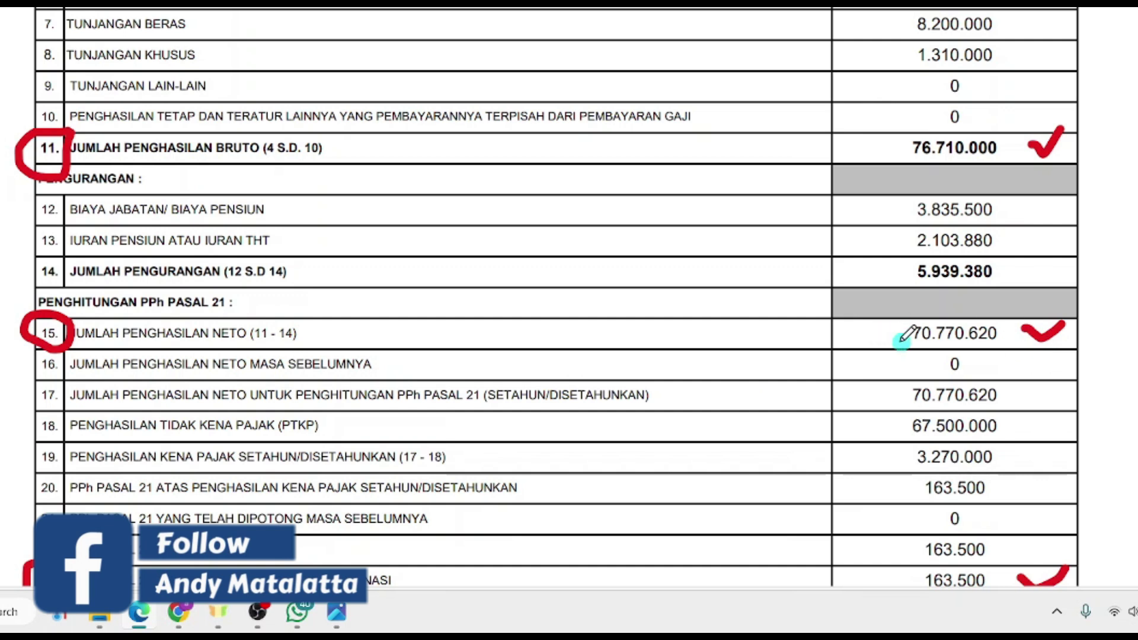
pyautogui.scroll(-3, 422, 343)
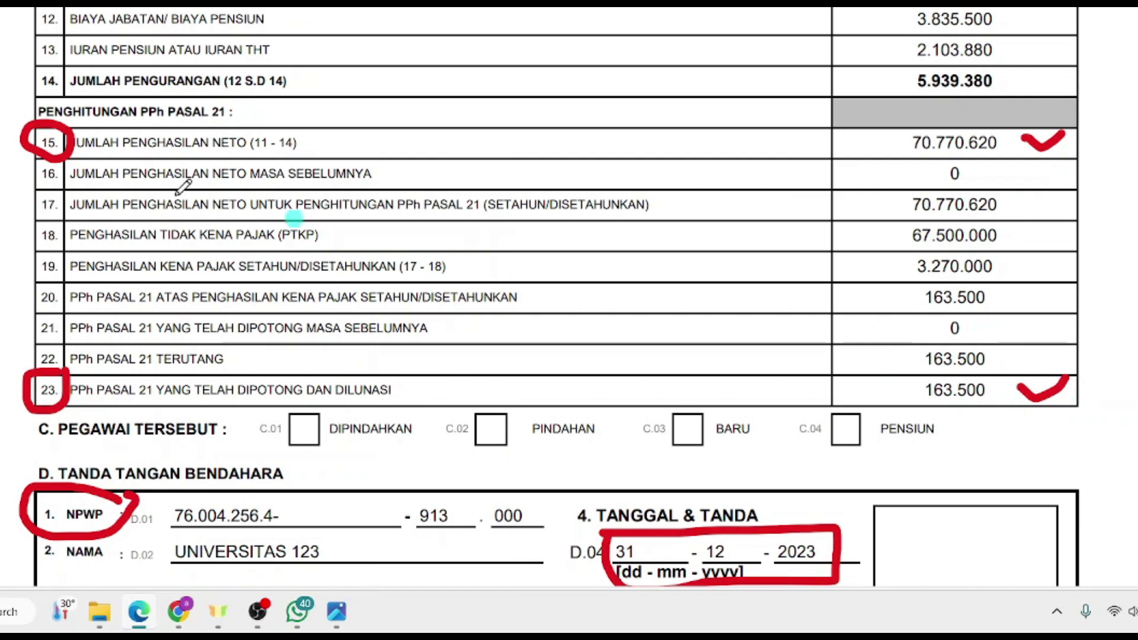
# - Circle row 18 and tick its PTKP amount 67.500.000 in red
pyautogui.moveTo(63, 218)
pyautogui.mouseDown()
pyautogui.moveTo(34, 225)
pyautogui.moveTo(35, 252)
pyautogui.moveTo(66, 217)
pyautogui.mouseUp()
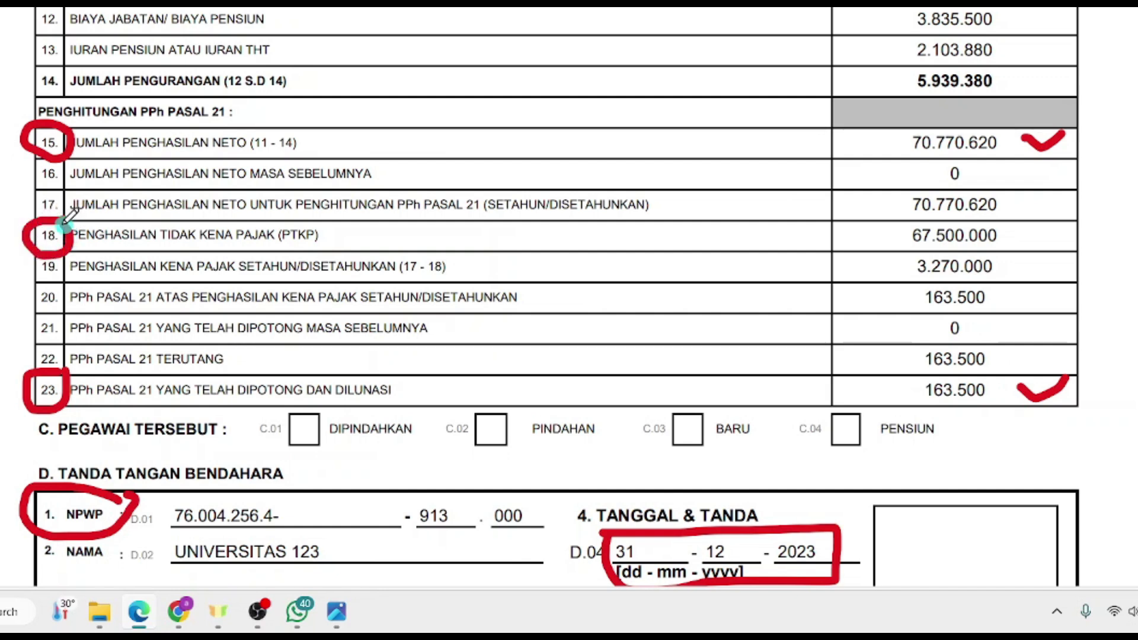
pyautogui.moveTo(1040, 229)
pyautogui.mouseDown()
pyautogui.moveTo(1052, 236)
pyautogui.moveTo(1055, 222)
pyautogui.mouseUp()
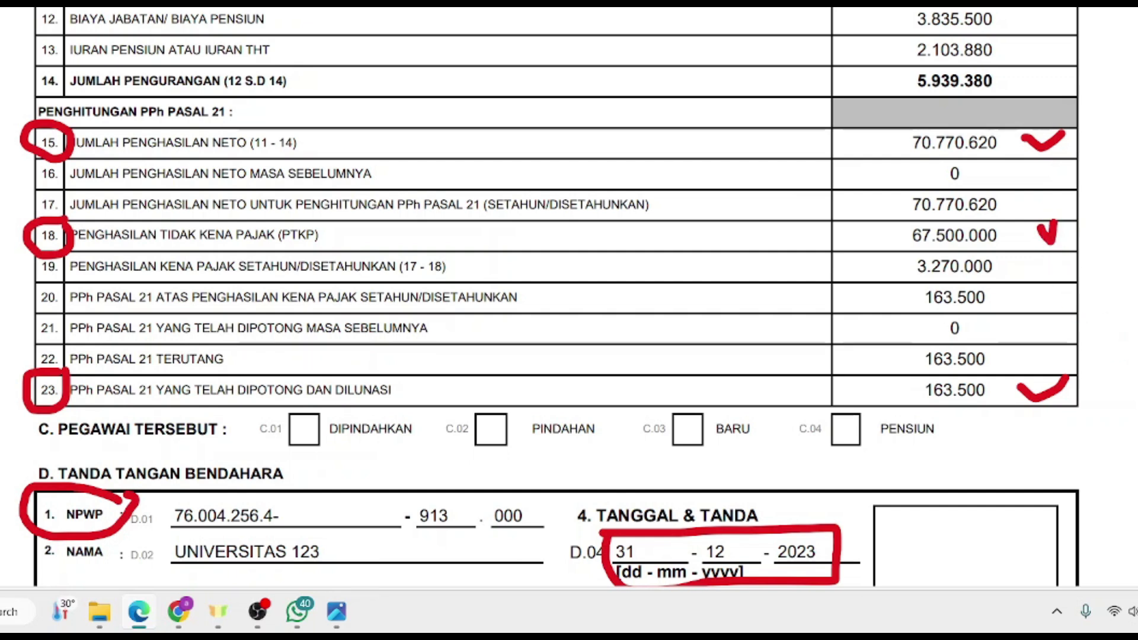
pyautogui.scroll(10, 550, 297)
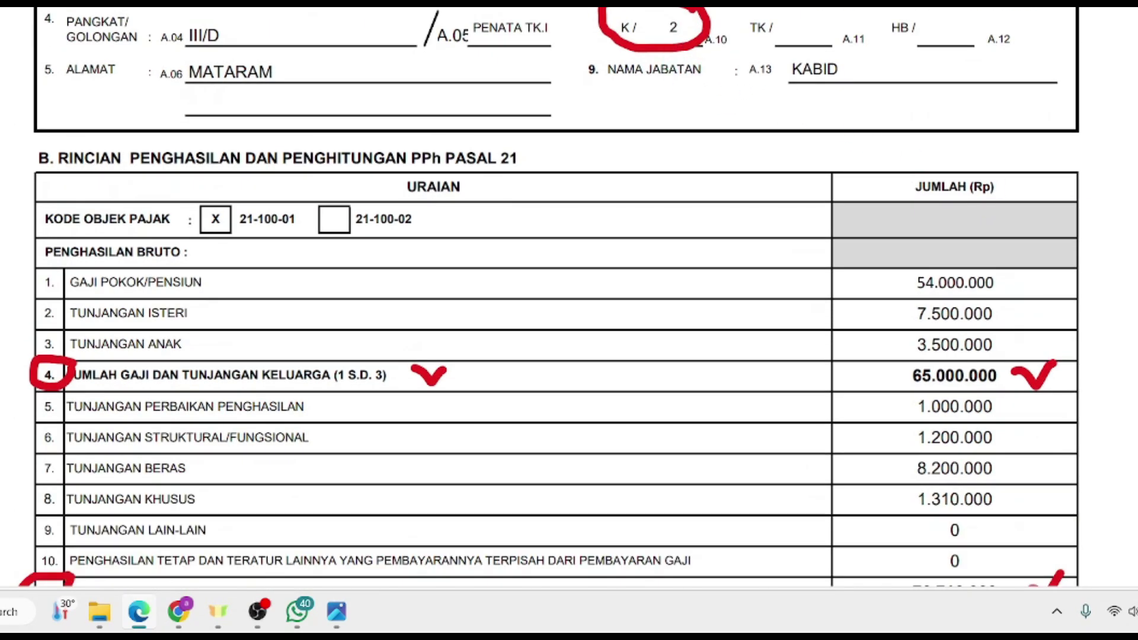
pyautogui.scroll(-5, 557, 296)
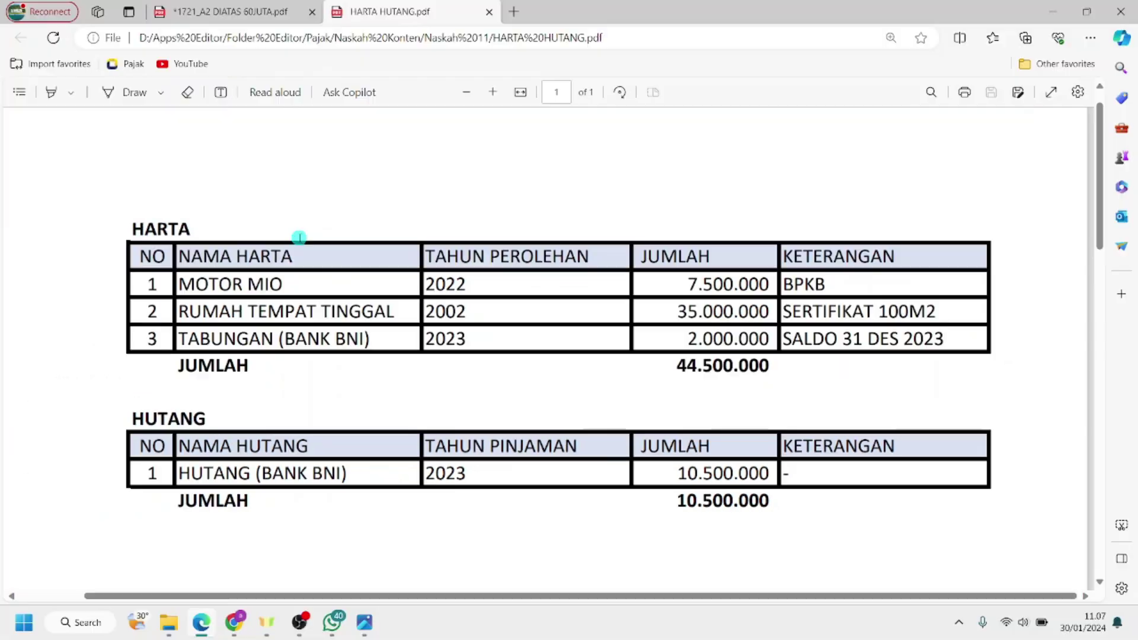
# - Log in to DJP Online with the taxpayer's NIK/NPWP, account password and displayed security code
pyautogui.click(241, 627)
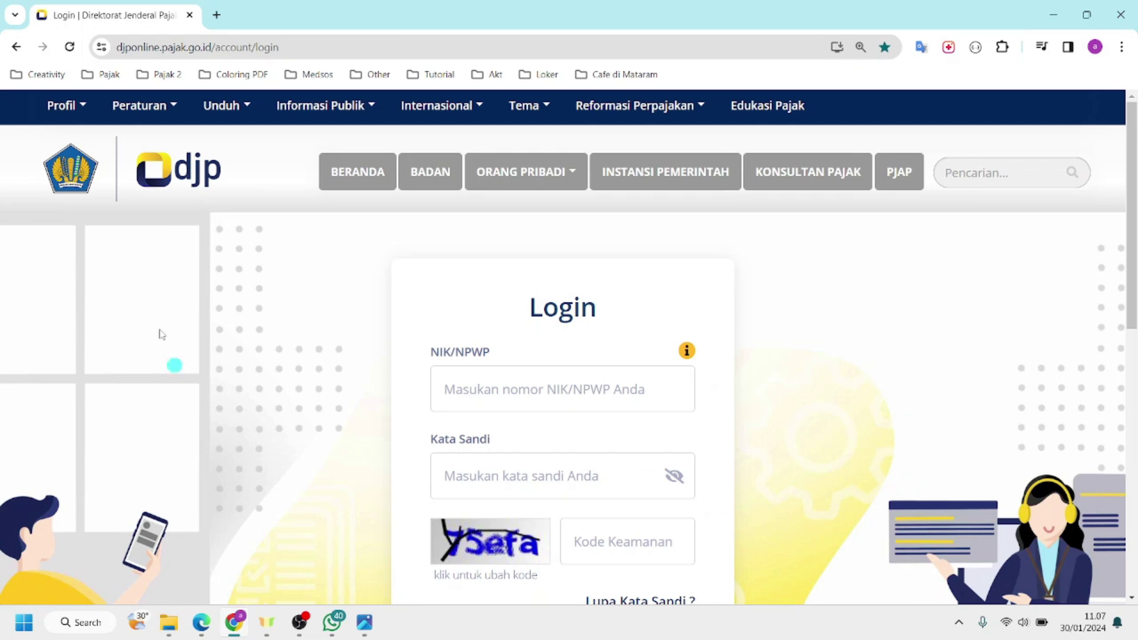
pyautogui.click(297, 47)
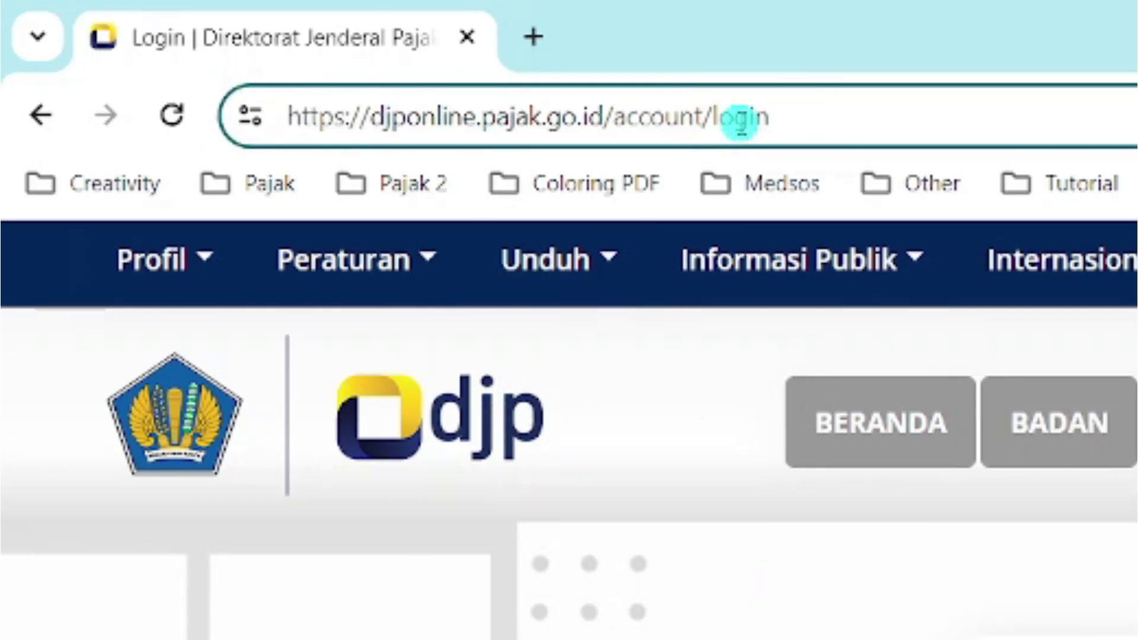
pyautogui.moveTo(853, 119); pyautogui.dragTo(143, 114)
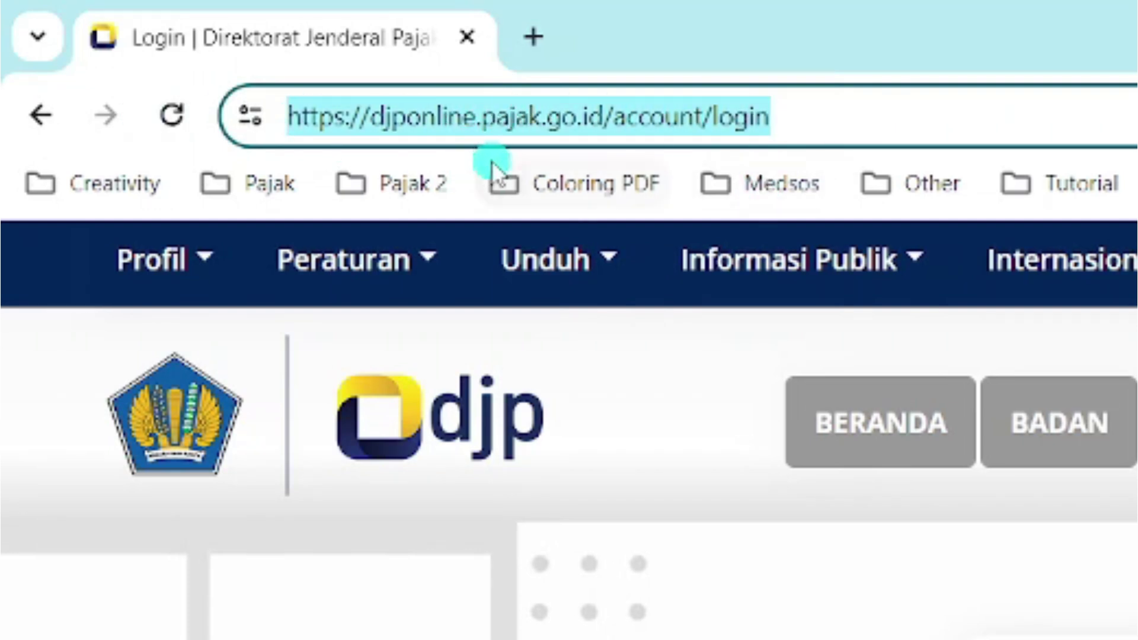
pyautogui.click(842, 115)
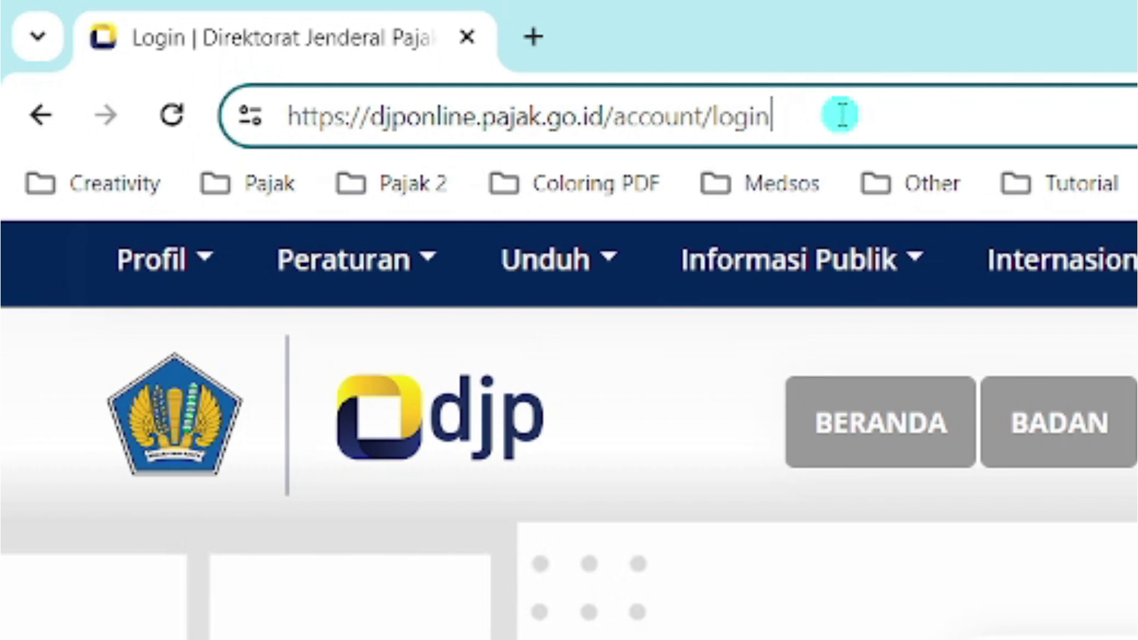
pyautogui.click(516, 382)
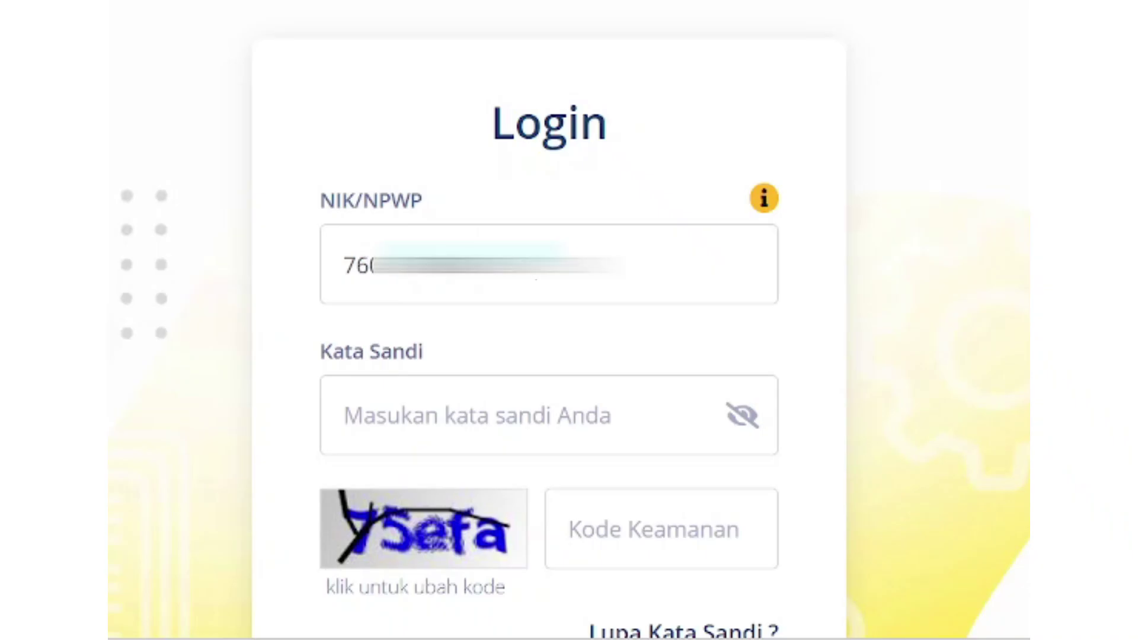
pyautogui.click(515, 479)
pyautogui.write('•••••')
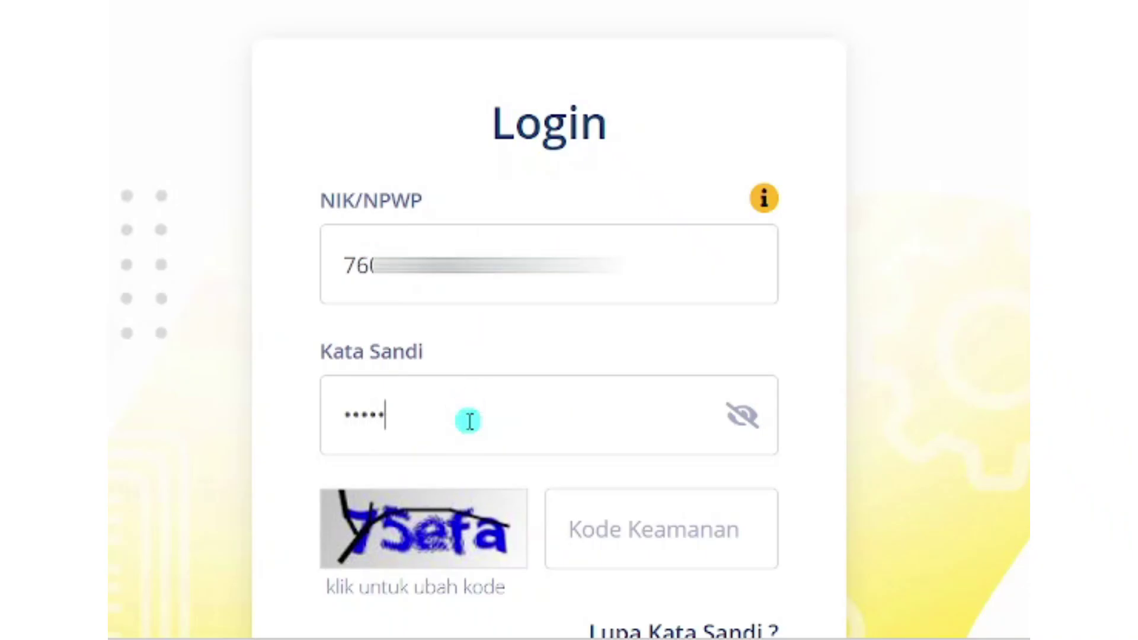
pyautogui.click(678, 537)
pyautogui.write('75ef')
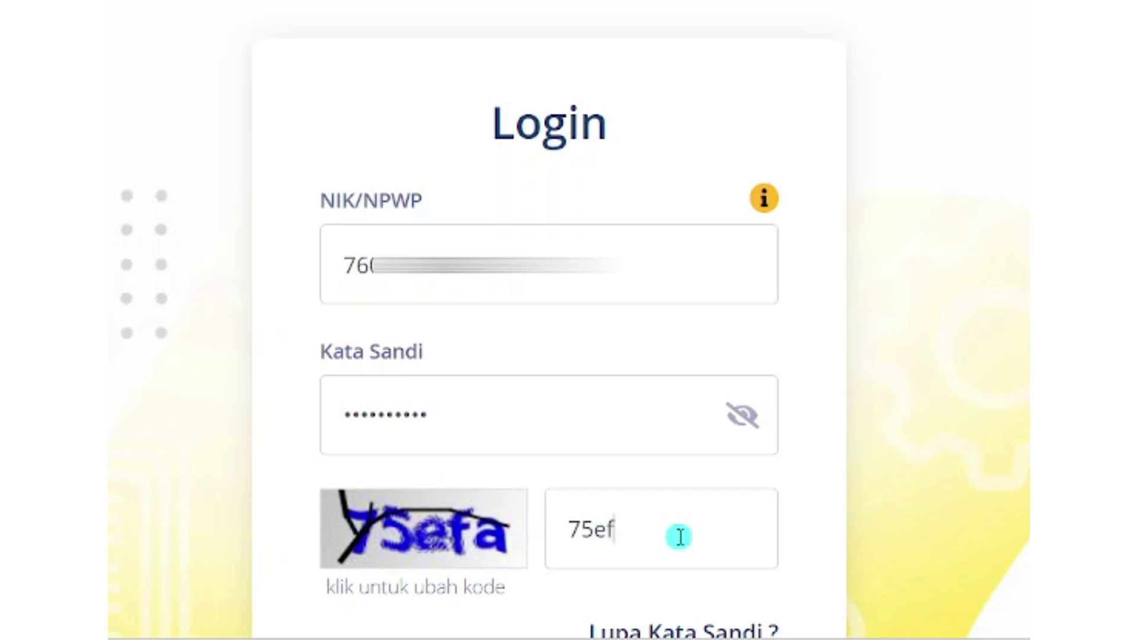
pyautogui.write('a')
pyautogui.scroll(-5, 679, 536)
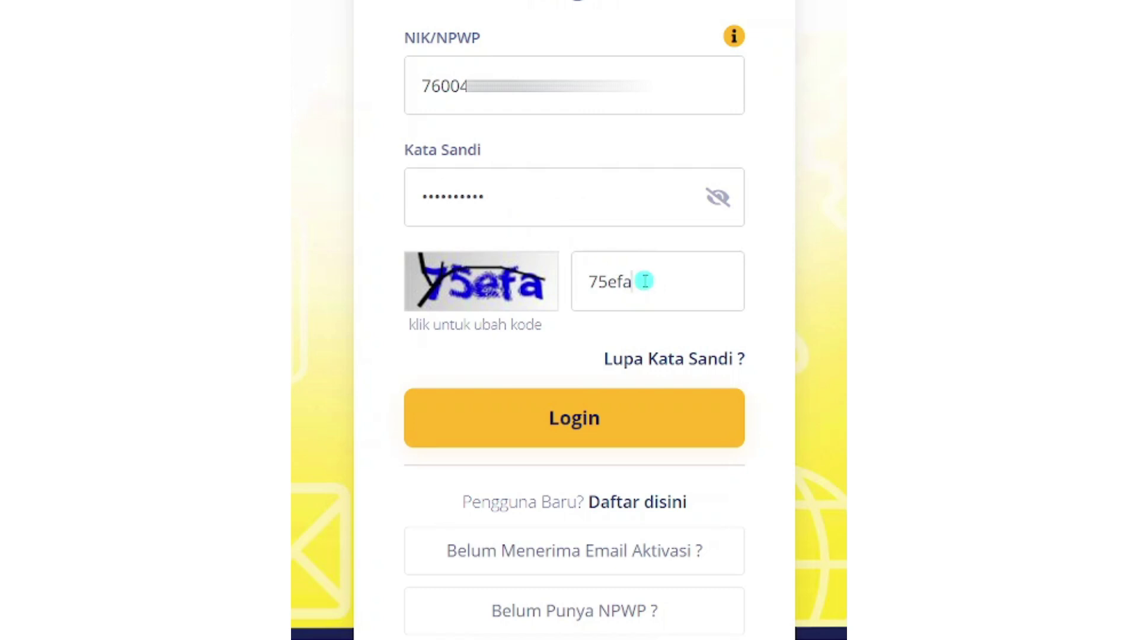
pyautogui.click(562, 433)
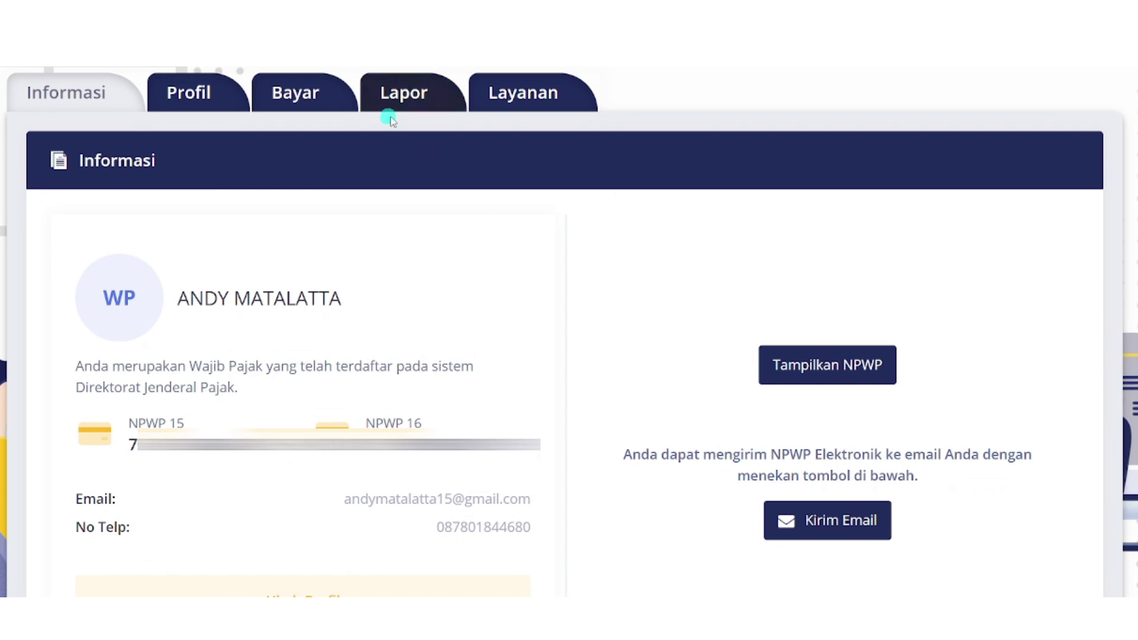
# - Go to Lapor > e-Filing and start a new SPT with Buat SPT
pyautogui.click(399, 96)
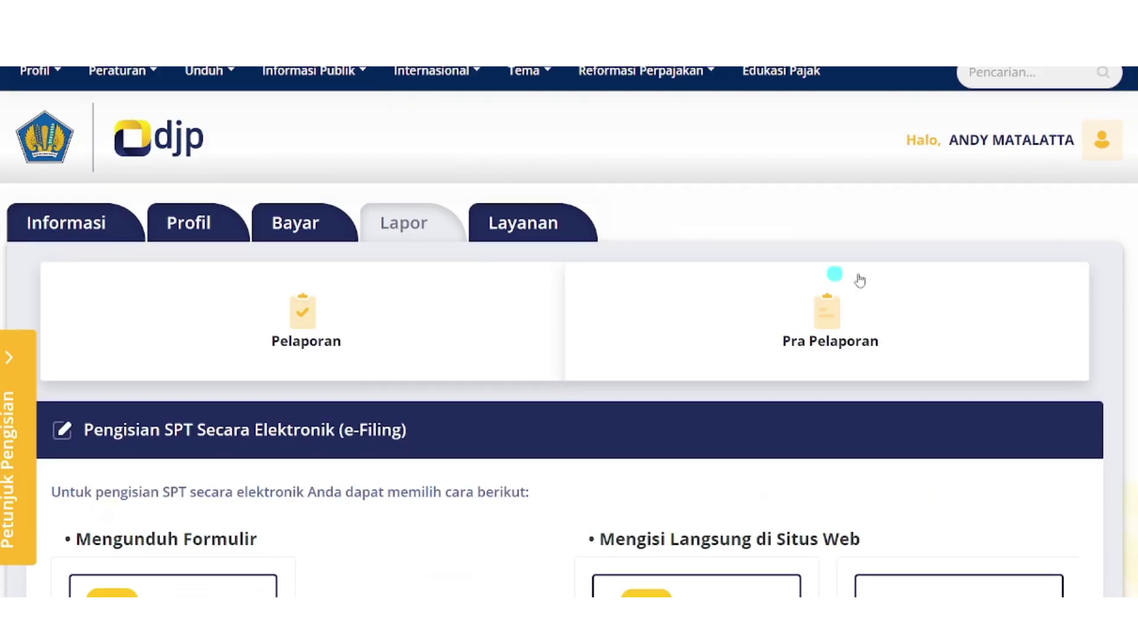
pyautogui.scroll(-3, 569, 331)
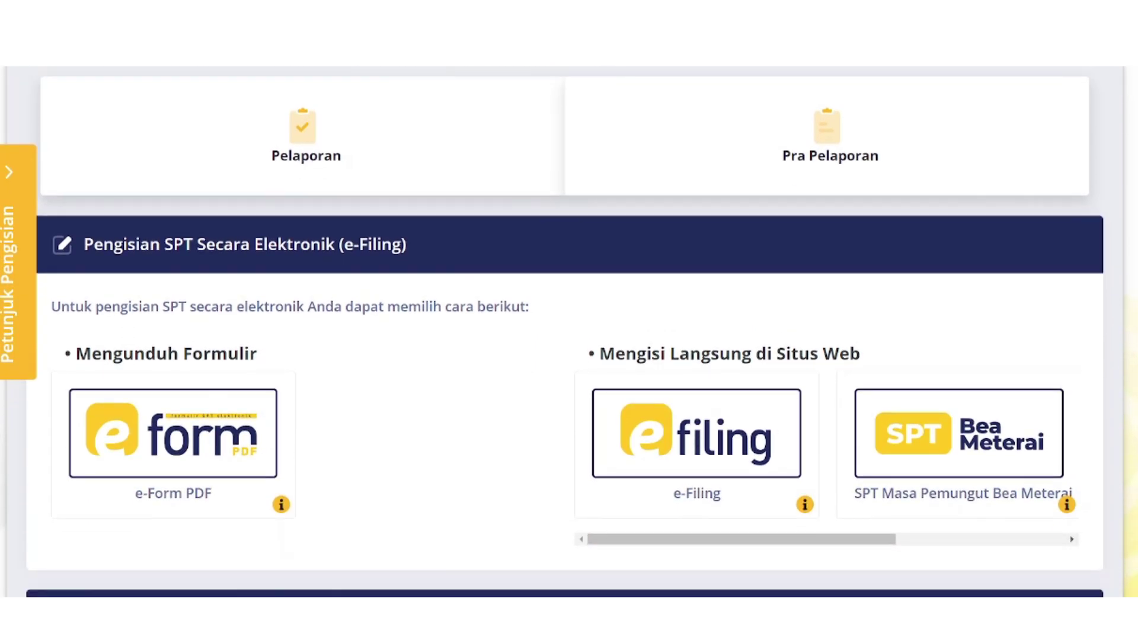
pyautogui.click(687, 448)
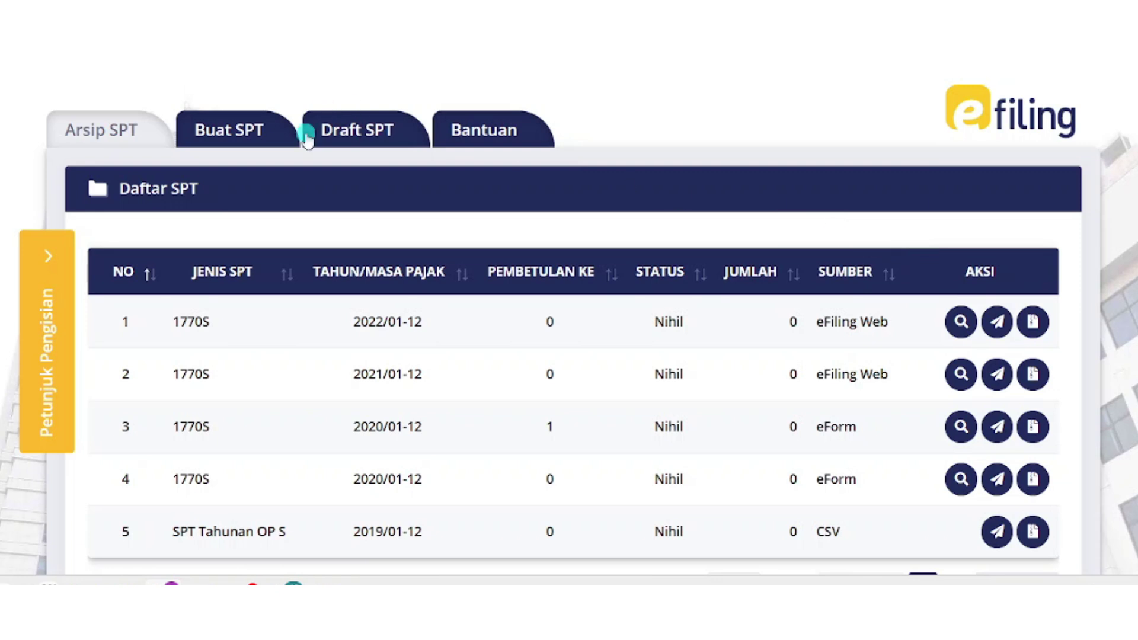
pyautogui.click(245, 125)
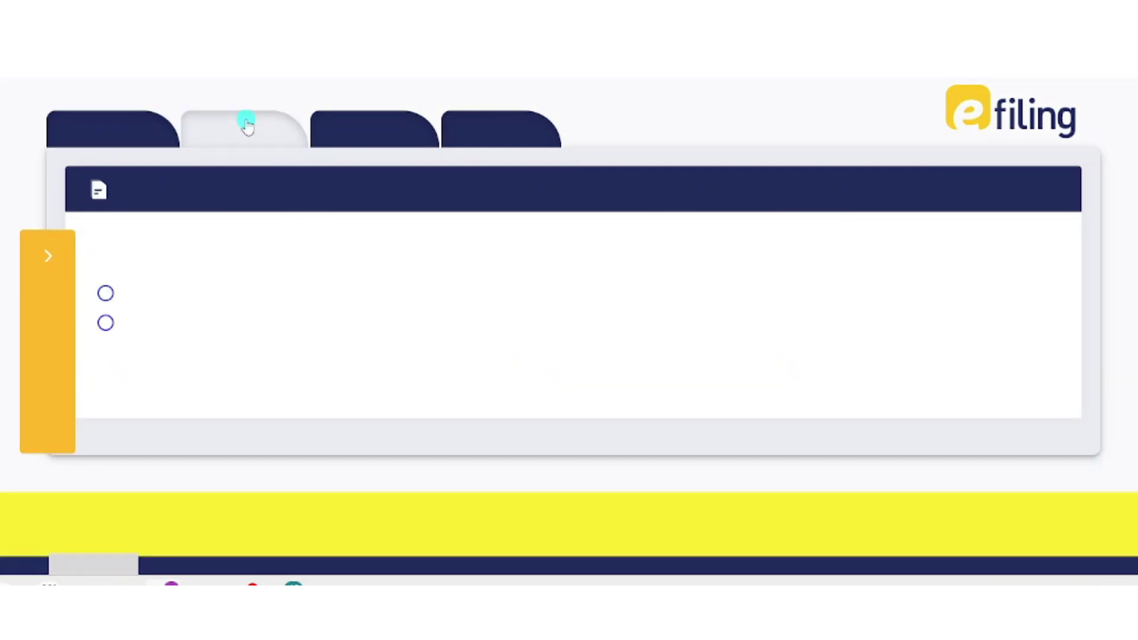
# - Answer Tidak to all three eligibility questions and choose 1770 S Dengan panduan
pyautogui.click(105, 293)
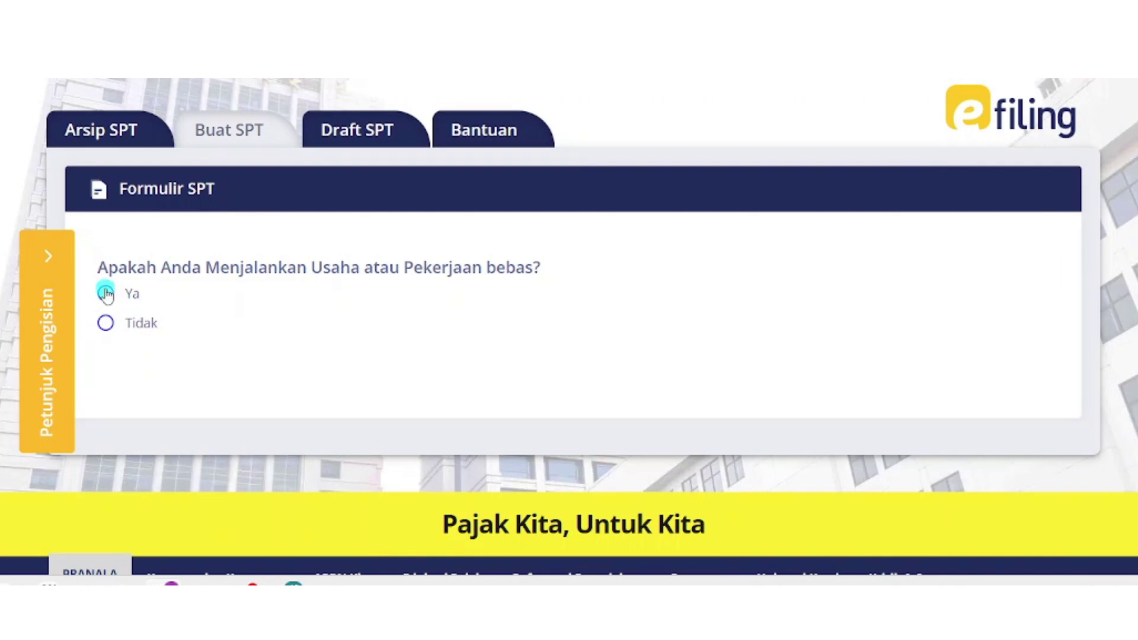
pyautogui.click(107, 323)
pyautogui.click(105, 433)
pyautogui.scroll(-2, 148, 421)
pyautogui.click(105, 453)
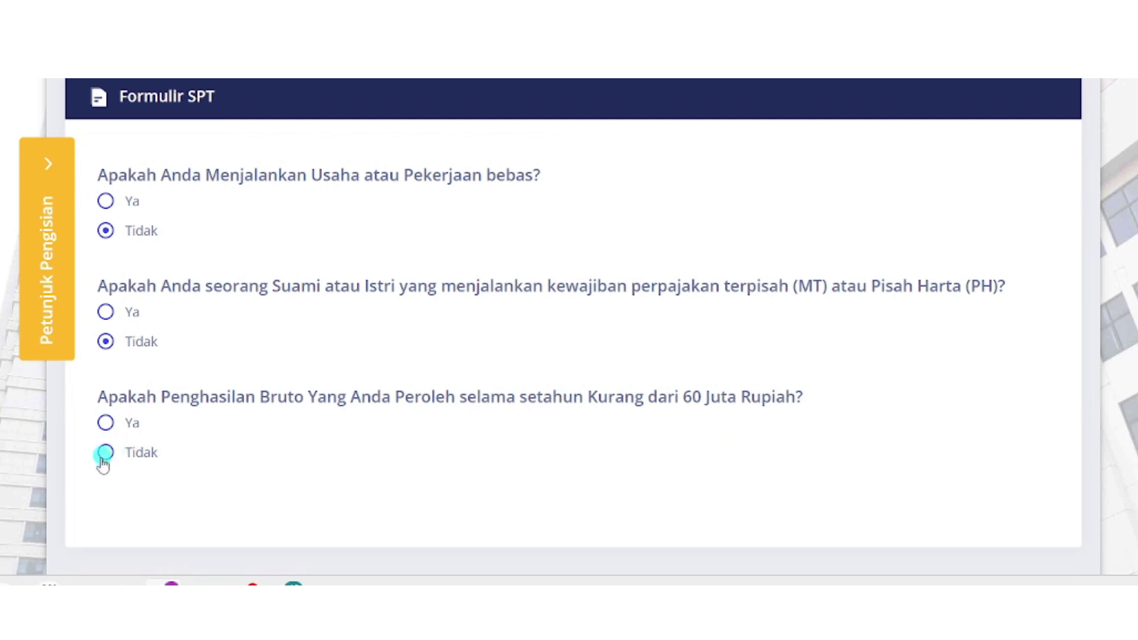
pyautogui.scroll(-3, 127, 438)
pyautogui.click(98, 381)
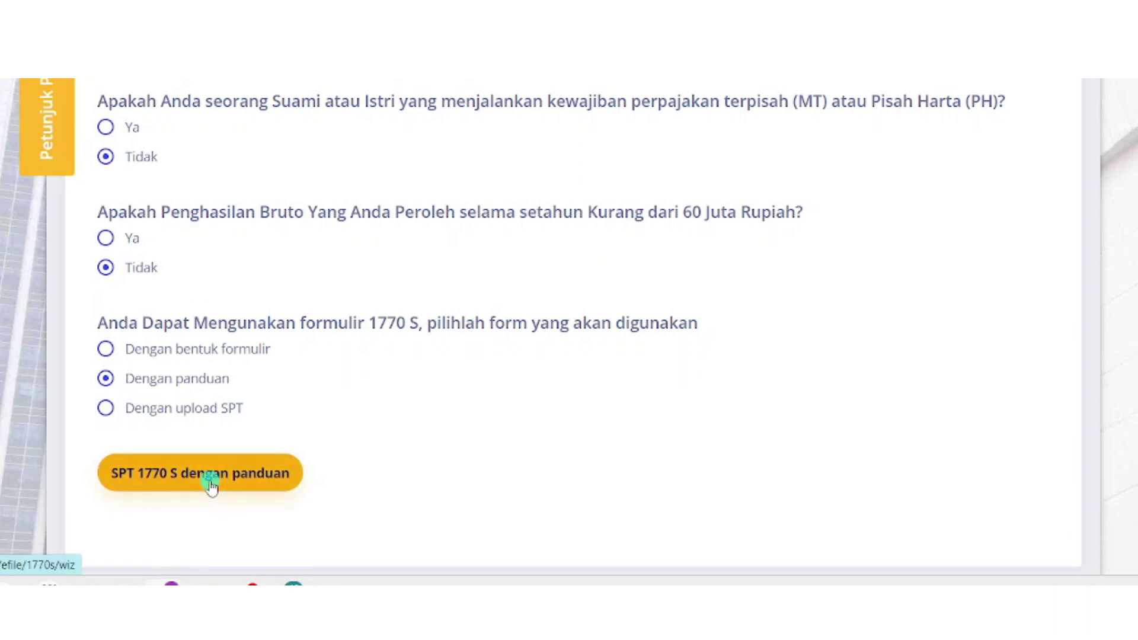
# - Start the guided SPT 1770 S for tax year 2023, Normal status, reaching page 2
pyautogui.click(213, 485)
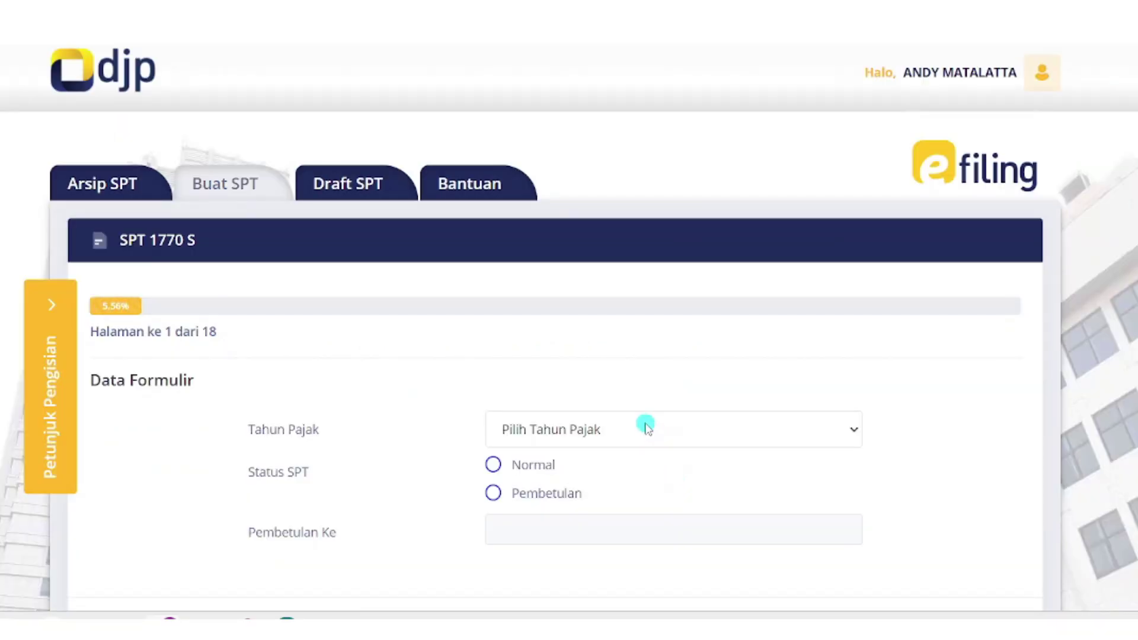
pyautogui.click(644, 424)
pyautogui.click(598, 477)
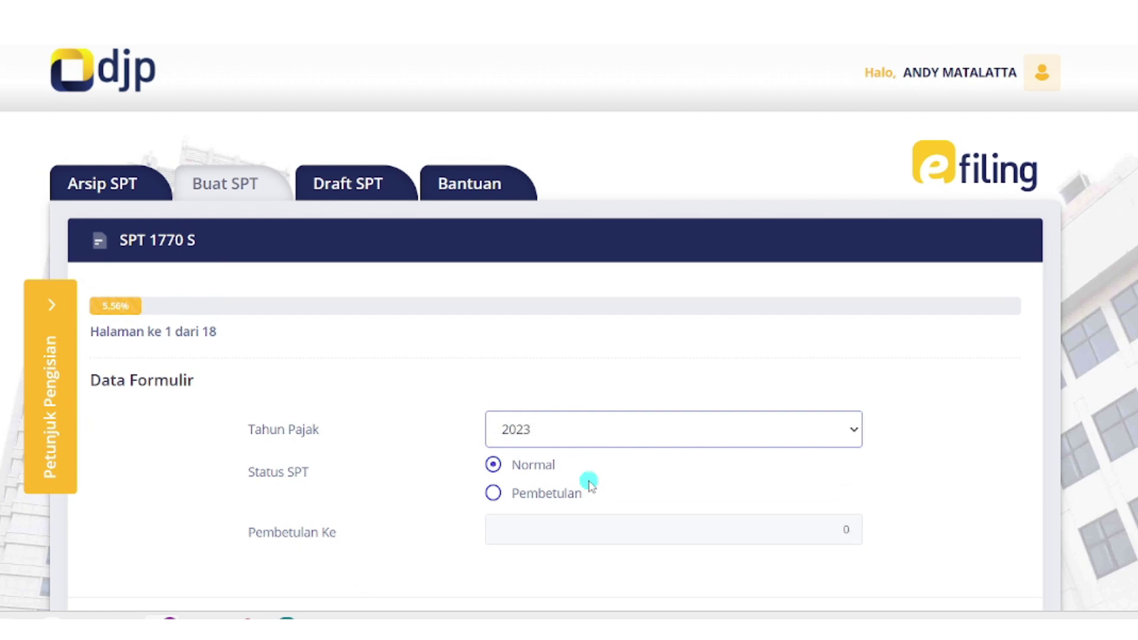
pyautogui.scroll(-1, 589, 477)
pyautogui.scroll(-1, 569, 326)
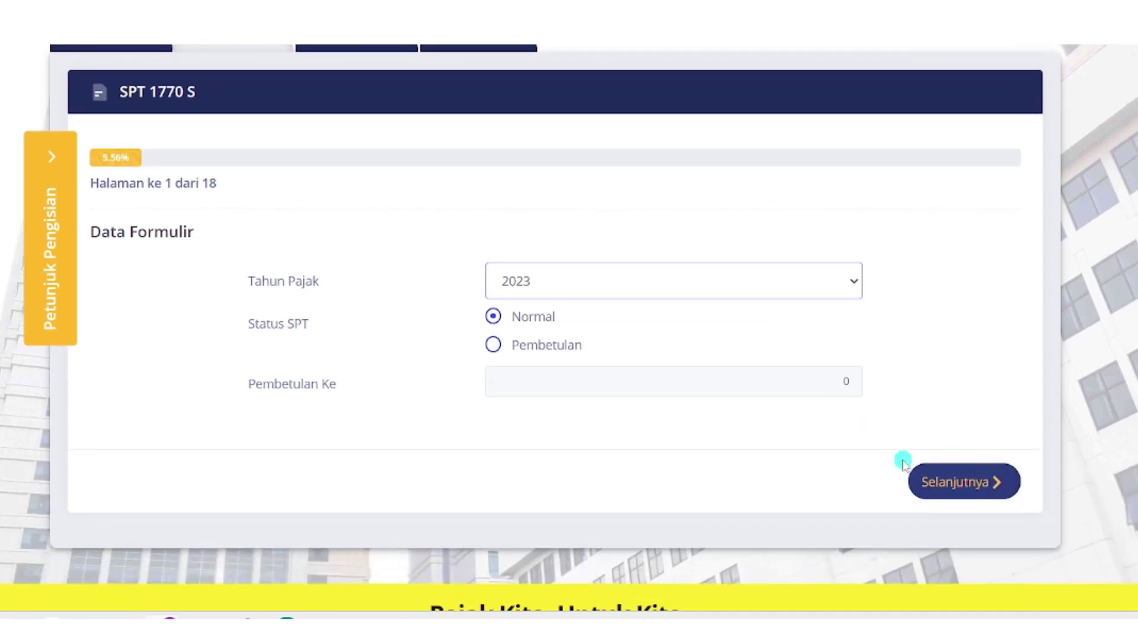
pyautogui.click(958, 489)
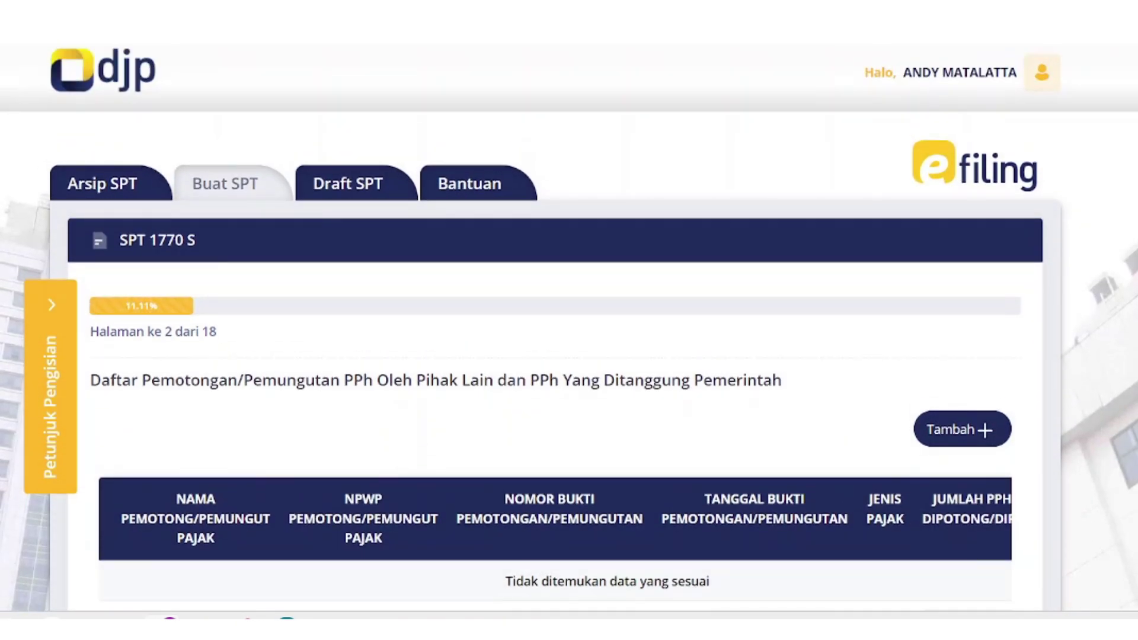
pyautogui.scroll(-5, 958, 489)
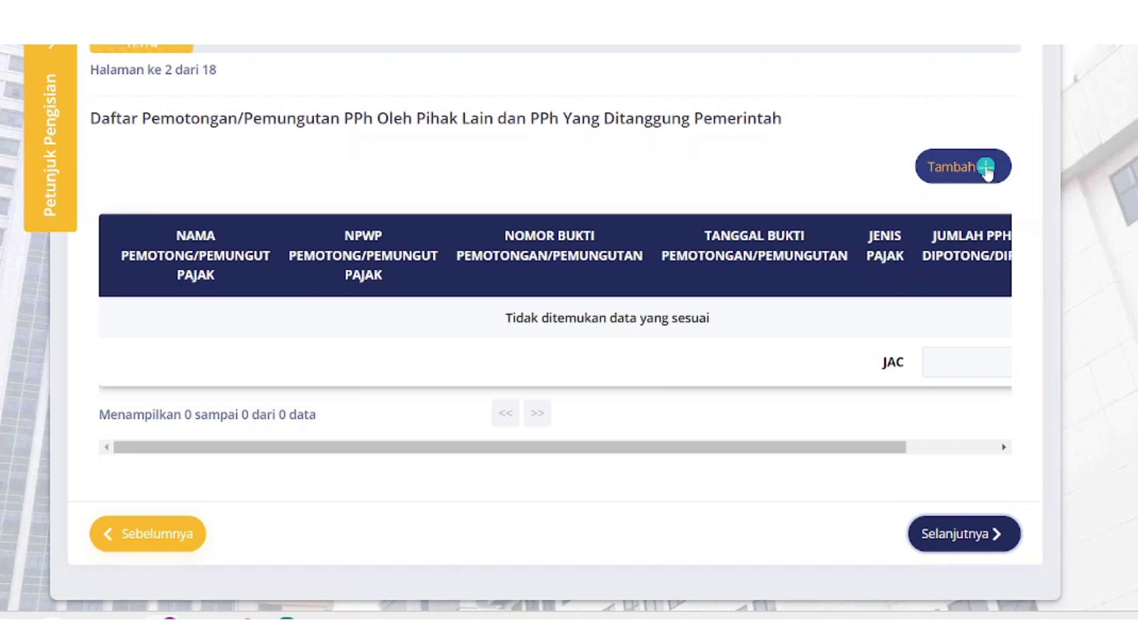
pyautogui.click(986, 168)
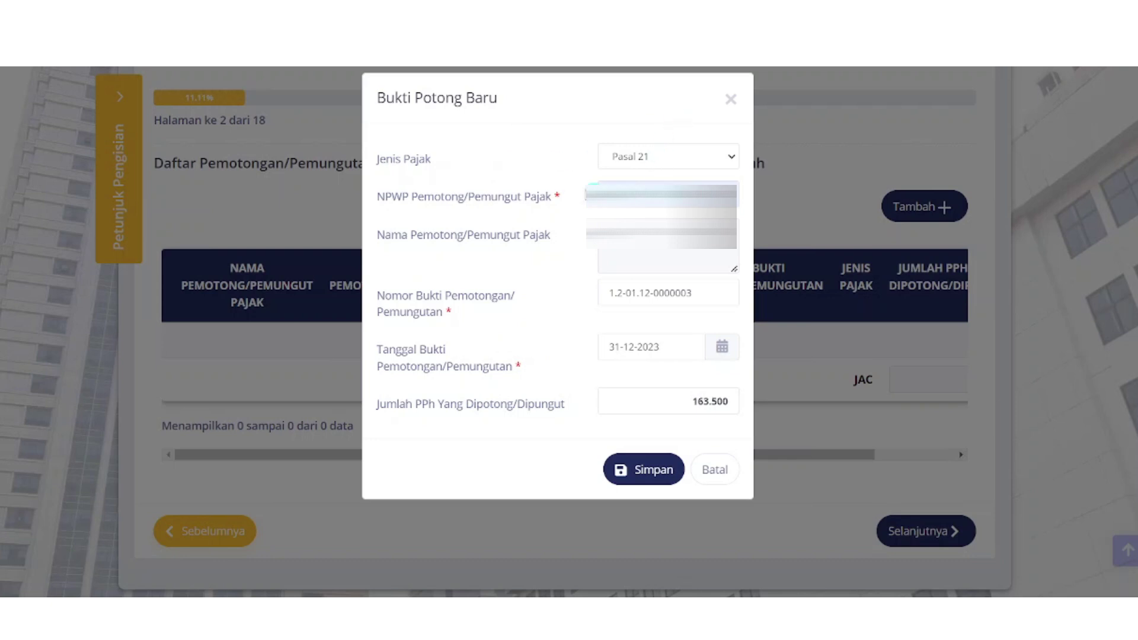
pyautogui.moveTo(370, 159); pyautogui.dragTo(431, 159)
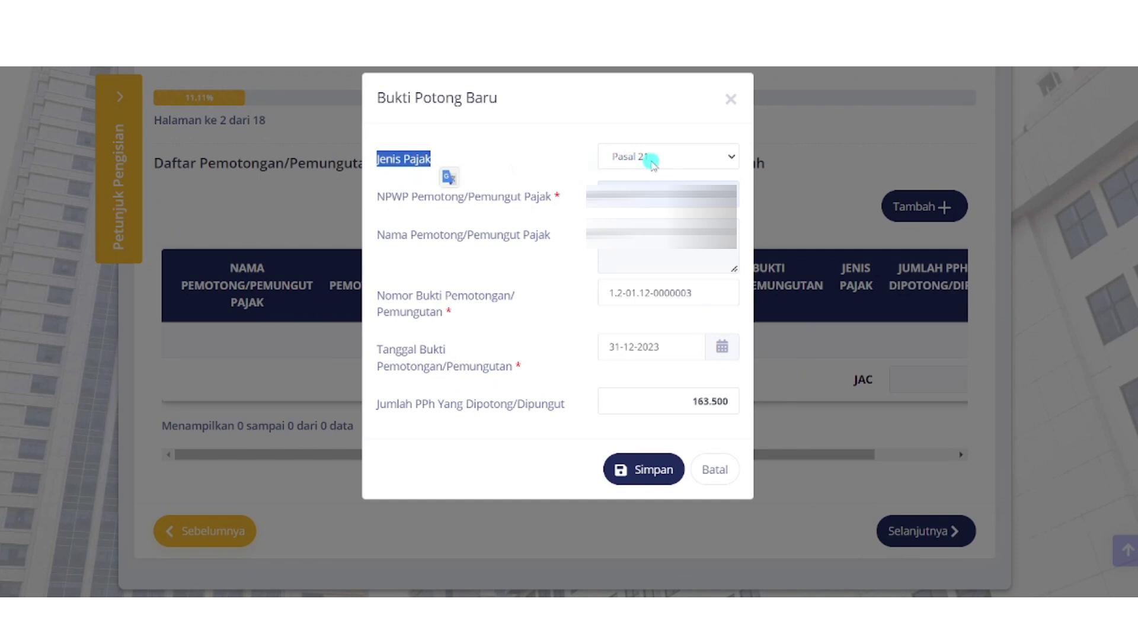
pyautogui.click(506, 197)
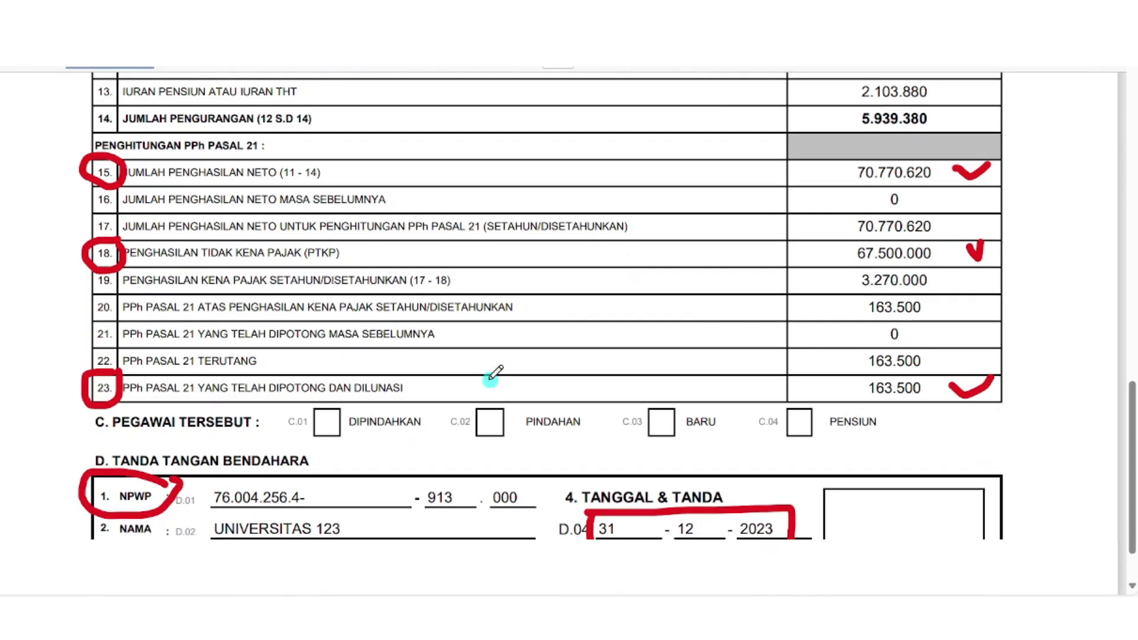
pyautogui.scroll(15, 536, 372)
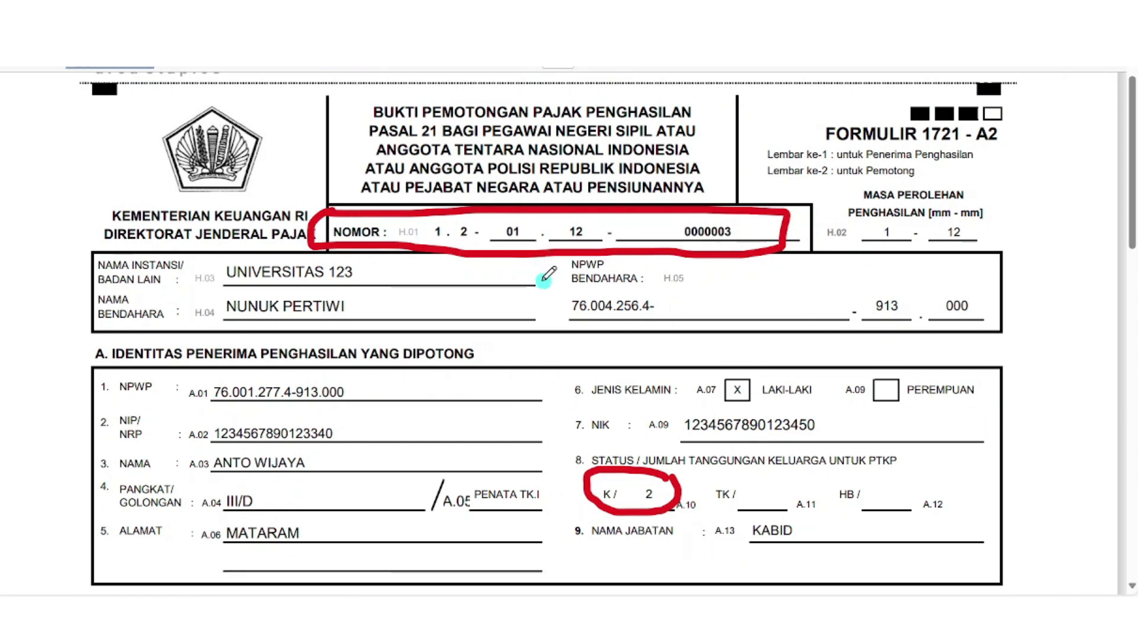
pyautogui.hotkey('alt', 'Tab')
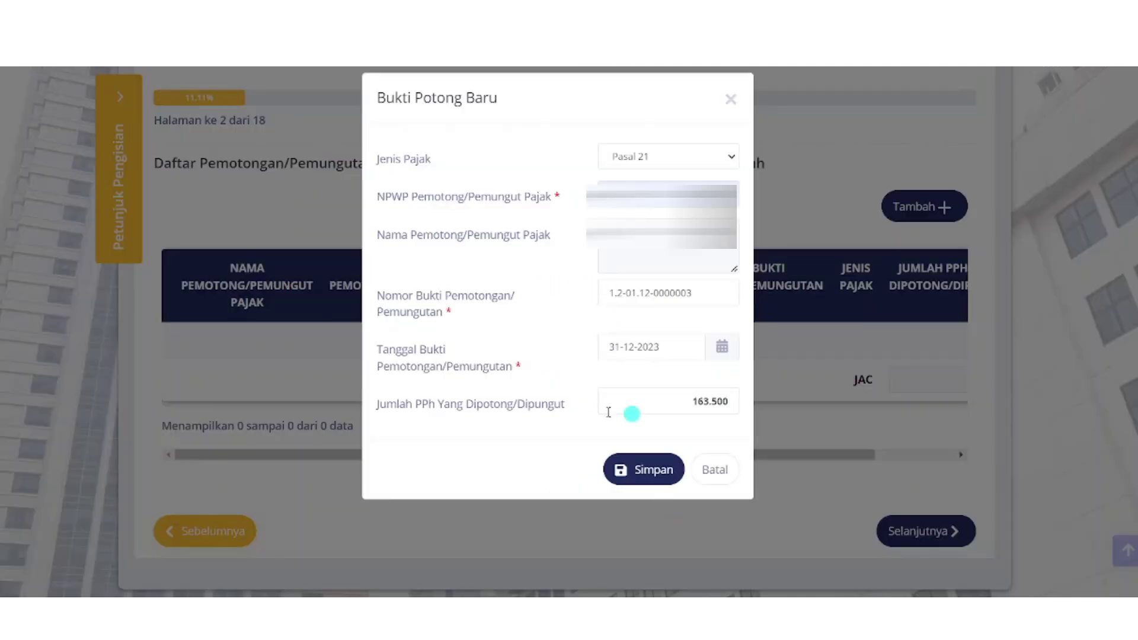
pyautogui.click(632, 471)
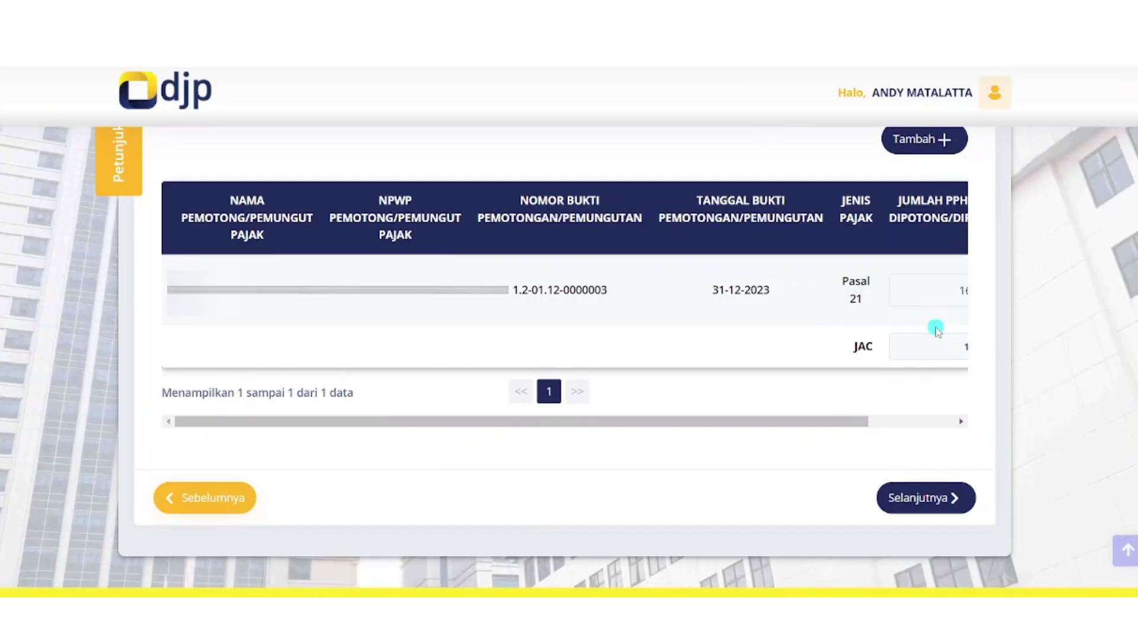
pyautogui.click(922, 499)
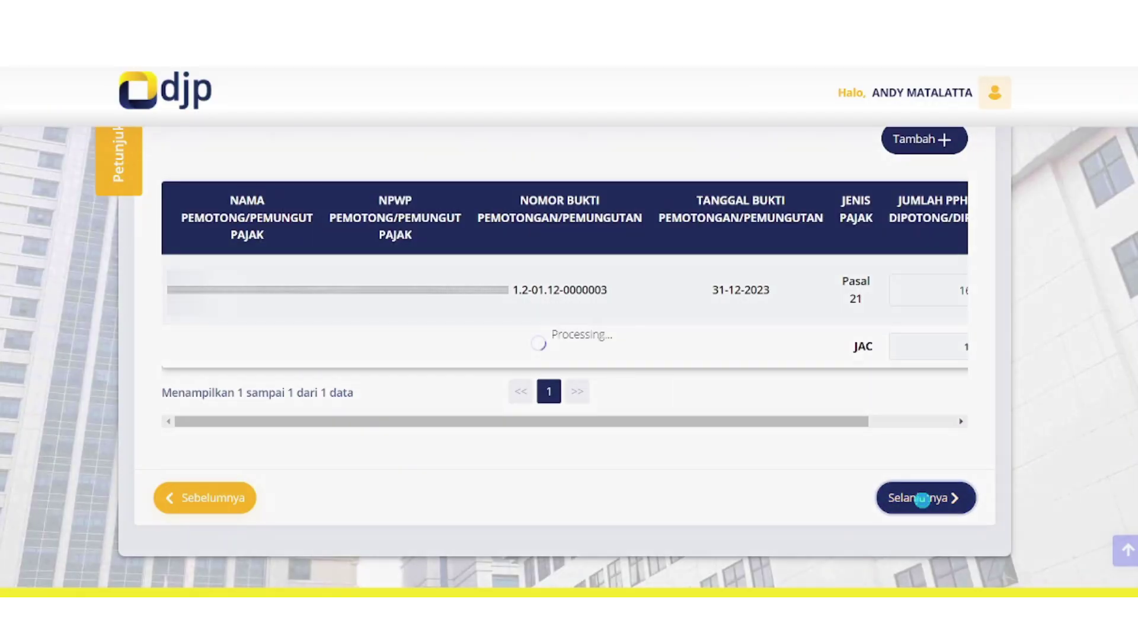
# - Enter 70.770.620 as net domestic employment income on page 3
pyautogui.scroll(-3, 513, 399)
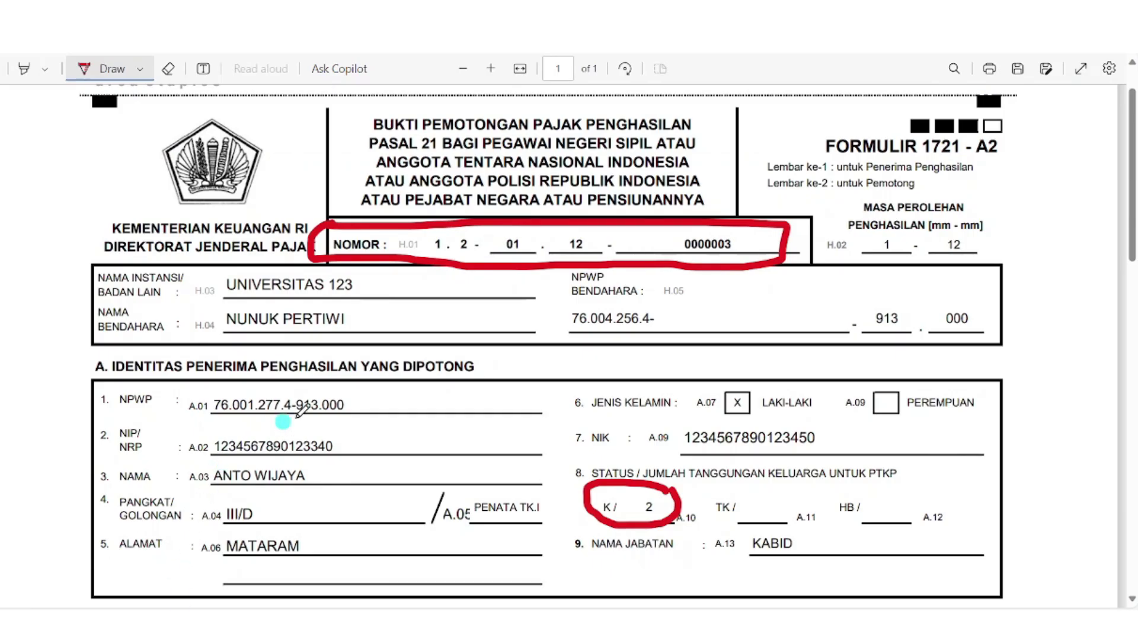
pyautogui.scroll(-10, 503, 395)
pyautogui.scroll(-6, 504, 397)
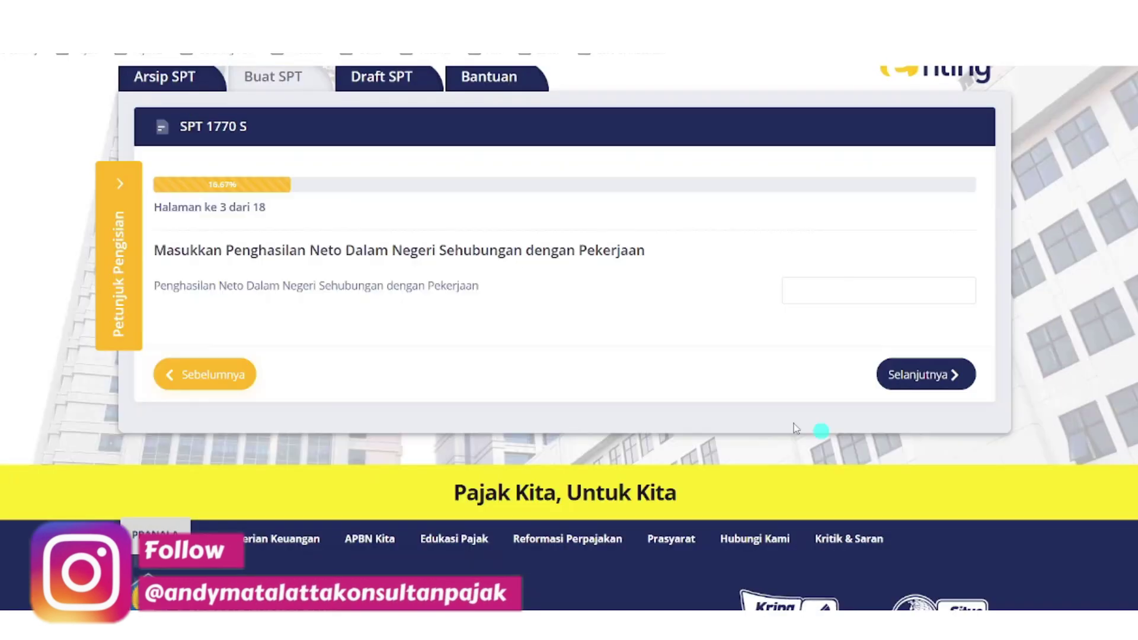
pyautogui.click(833, 280)
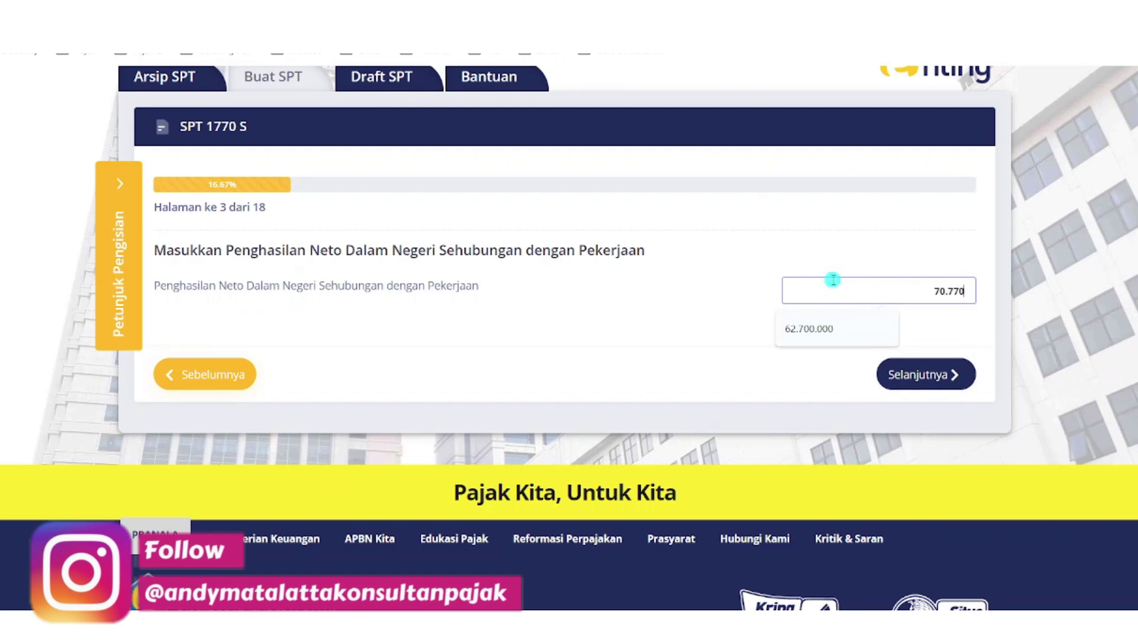
pyautogui.hotkey('alt', 'Tab')
pyautogui.hotkey('alt', 'Tab')
pyautogui.write('0.')
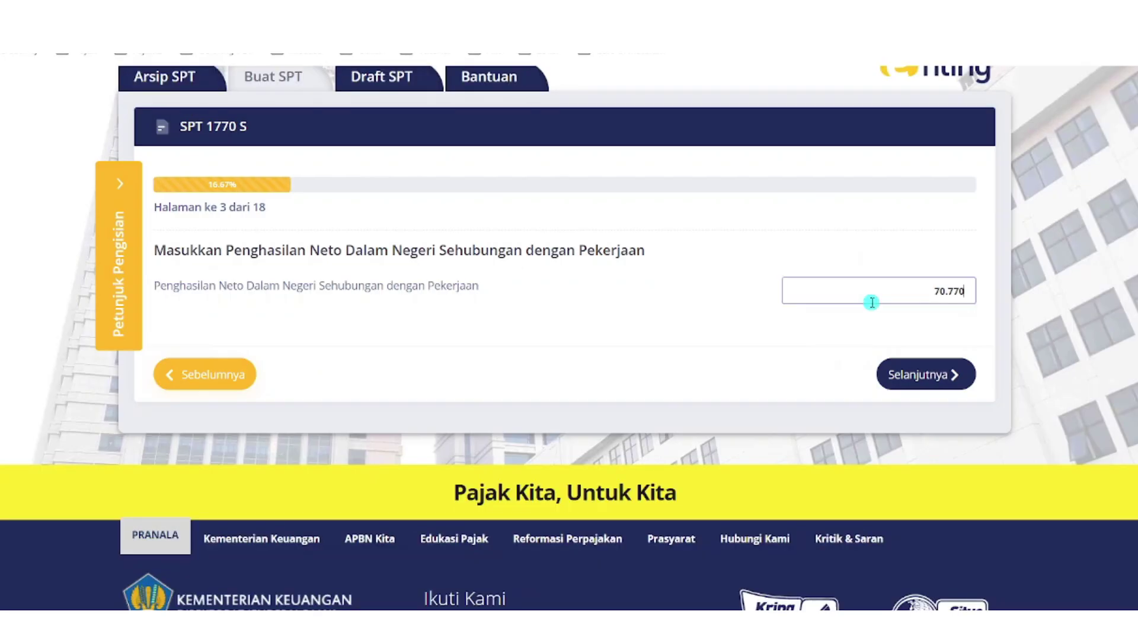
pyautogui.write('620')
pyautogui.click(853, 247)
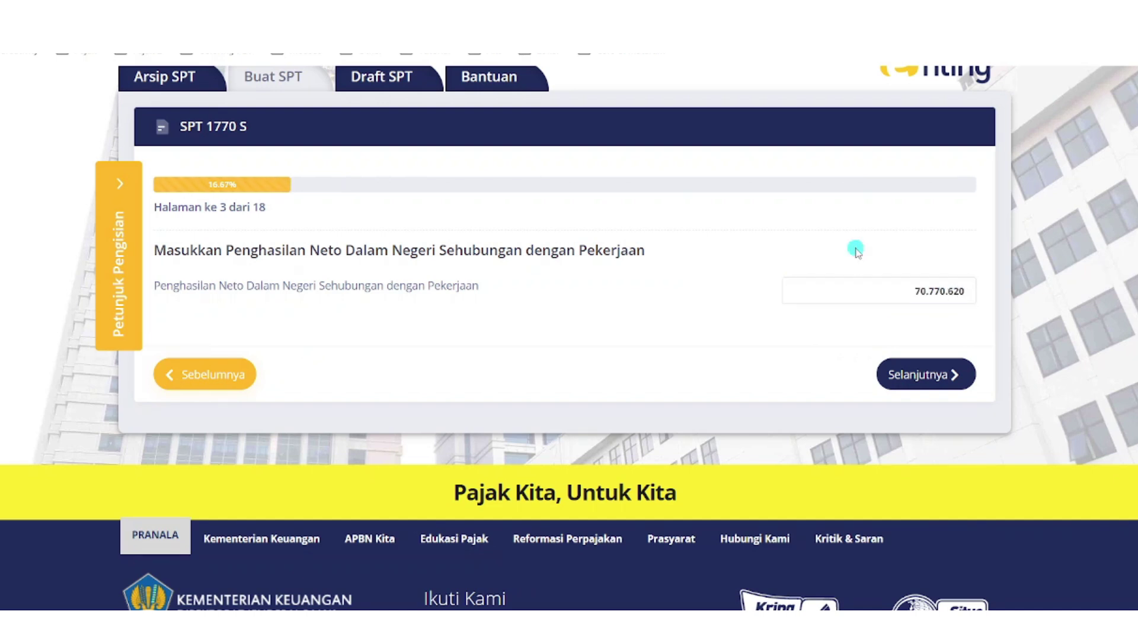
# - Advance to page 4 and answer Tidak to having other domestic income
pyautogui.click(911, 370)
pyautogui.scroll(-3, 593, 385)
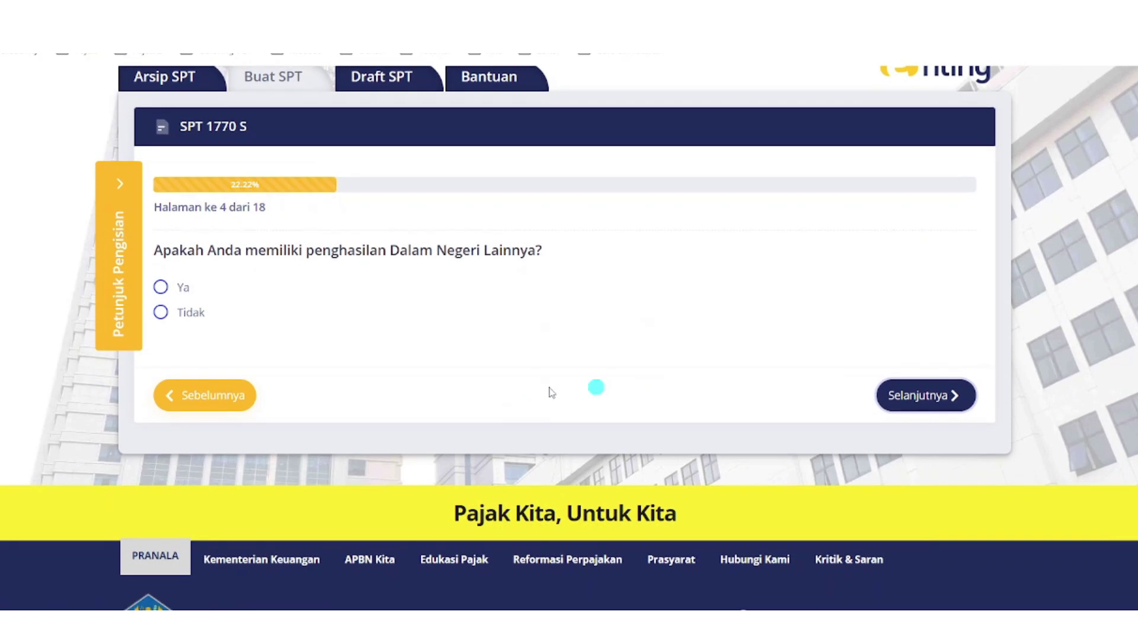
pyautogui.click(160, 312)
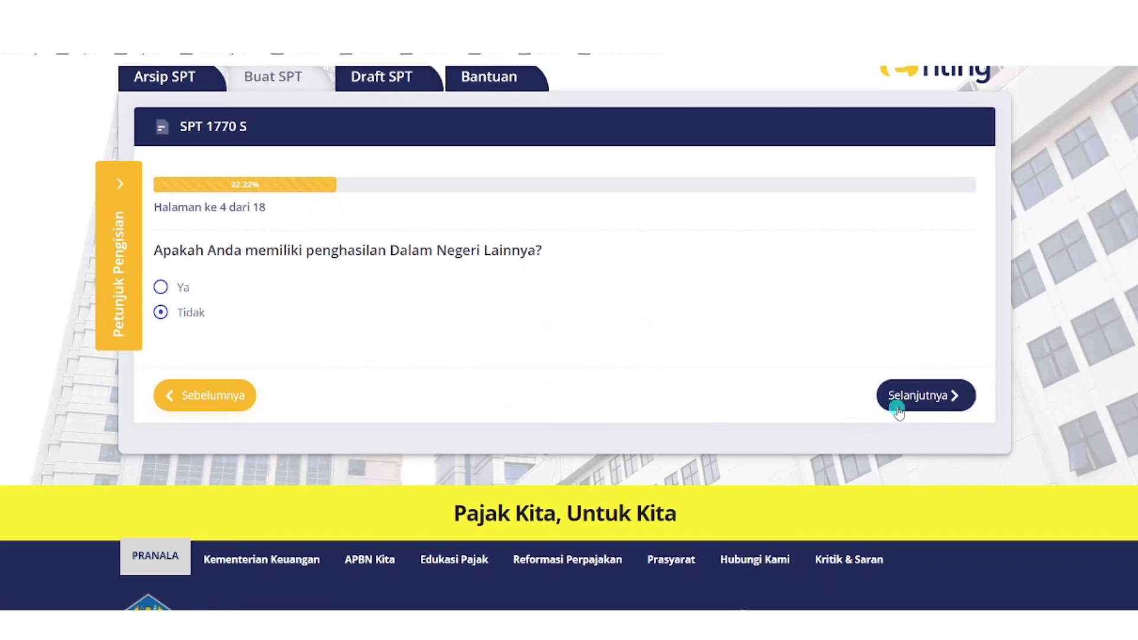
# - Answer Tidak to foreign, non-taxable and final-tax income questions, reaching the Harta page
pyautogui.click(898, 411)
pyautogui.scroll(-3, 355, 426)
pyautogui.click(168, 314)
pyautogui.click(916, 406)
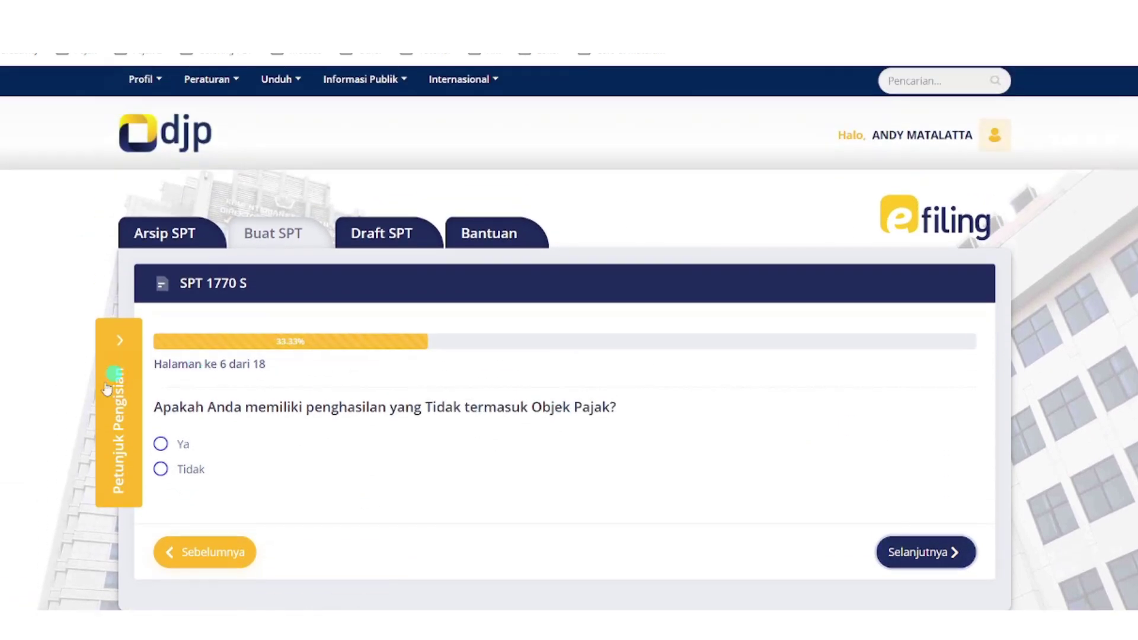
pyautogui.click(160, 468)
pyautogui.click(945, 554)
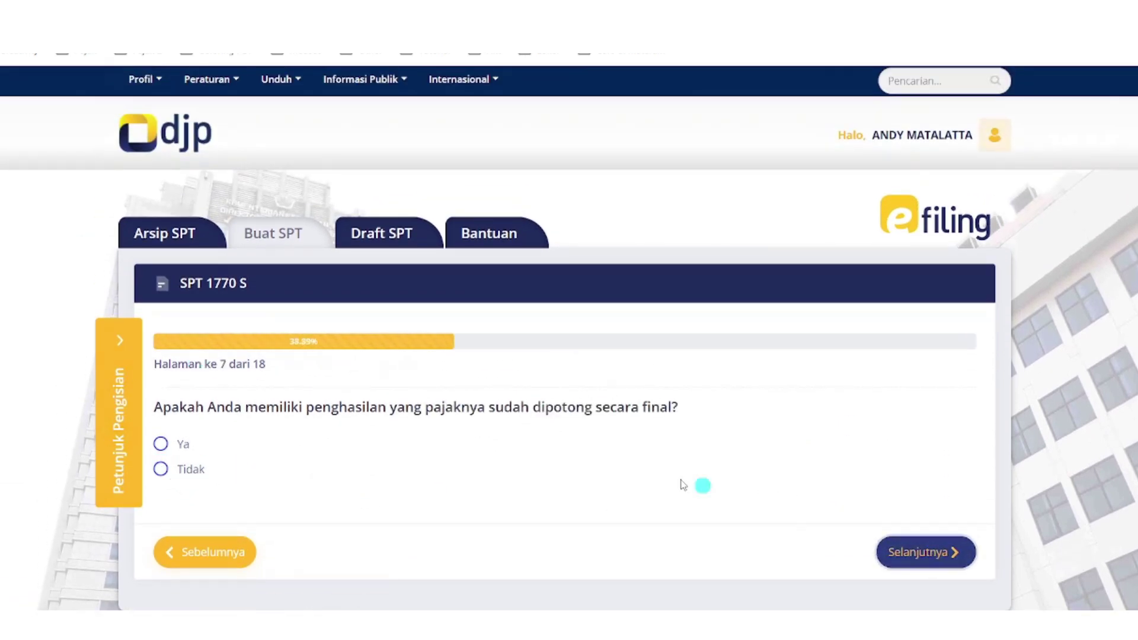
pyautogui.scroll(-2, 446, 469)
pyautogui.click(160, 392)
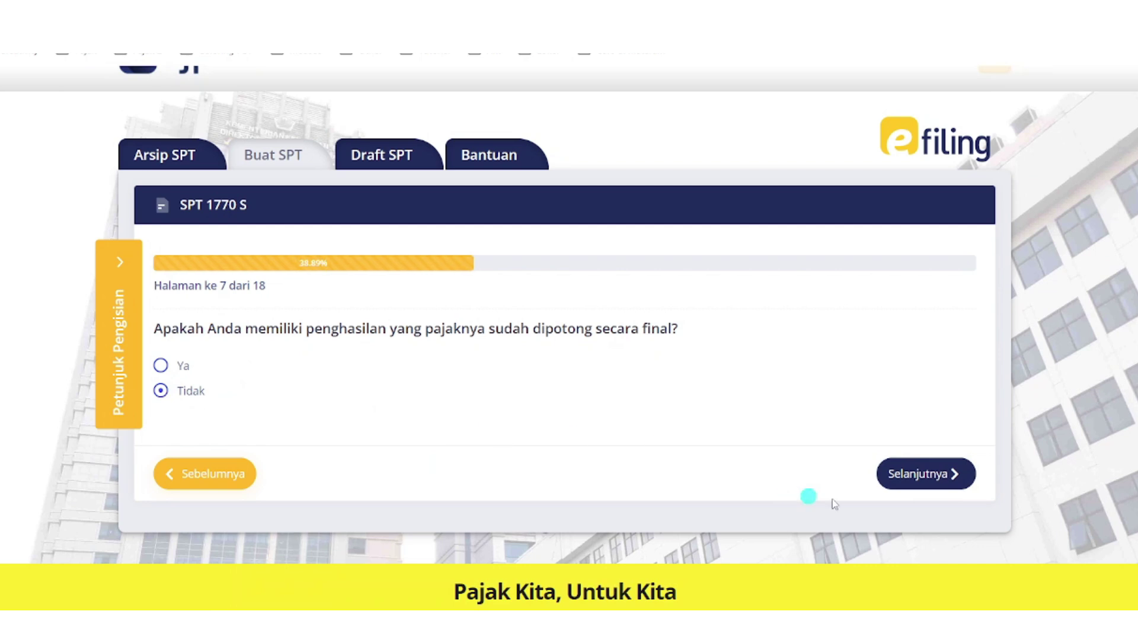
pyautogui.click(922, 474)
pyautogui.scroll(-2, 622, 400)
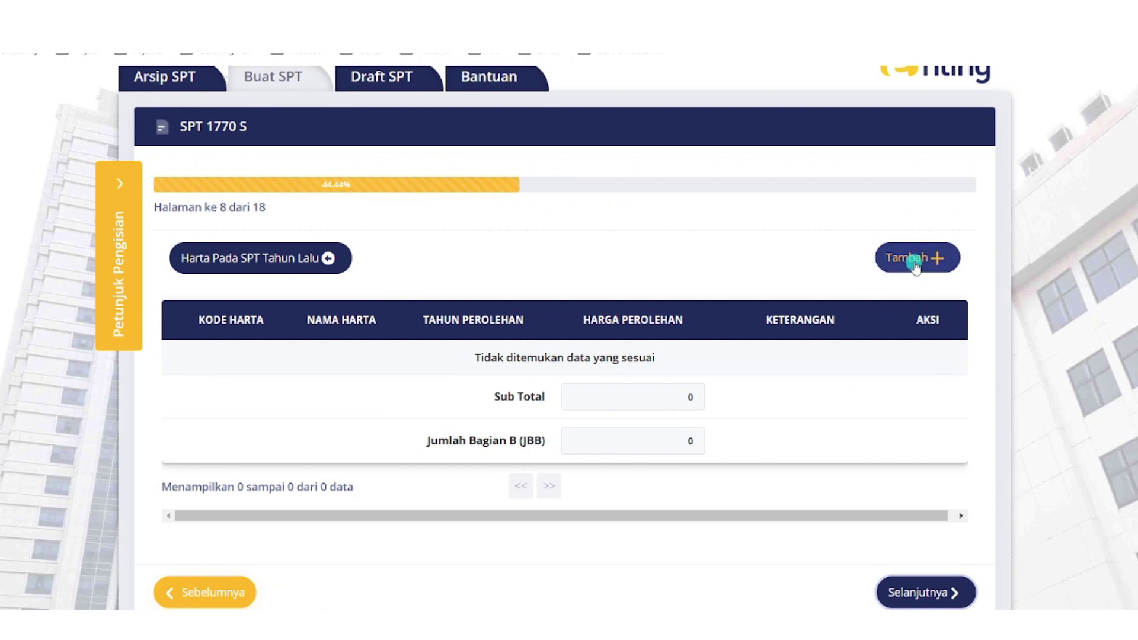
# - Add asset 042-Sepeda Motor 'MOTOR MIO', acquired 2022 for 7.500.000, description '-'
pyautogui.click(914, 264)
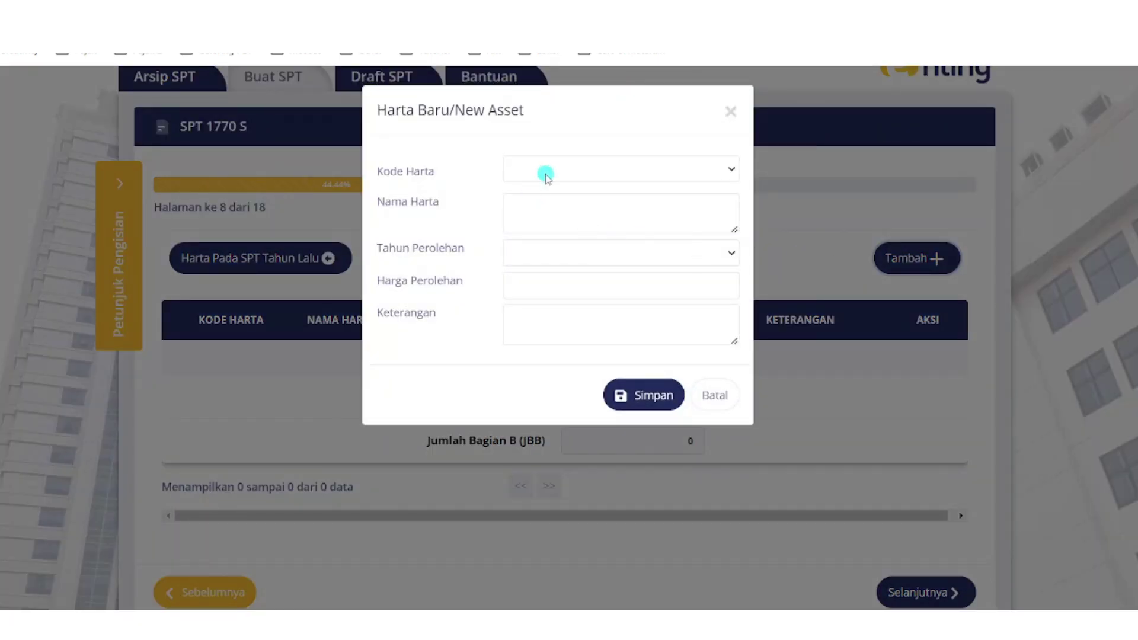
pyautogui.click(545, 172)
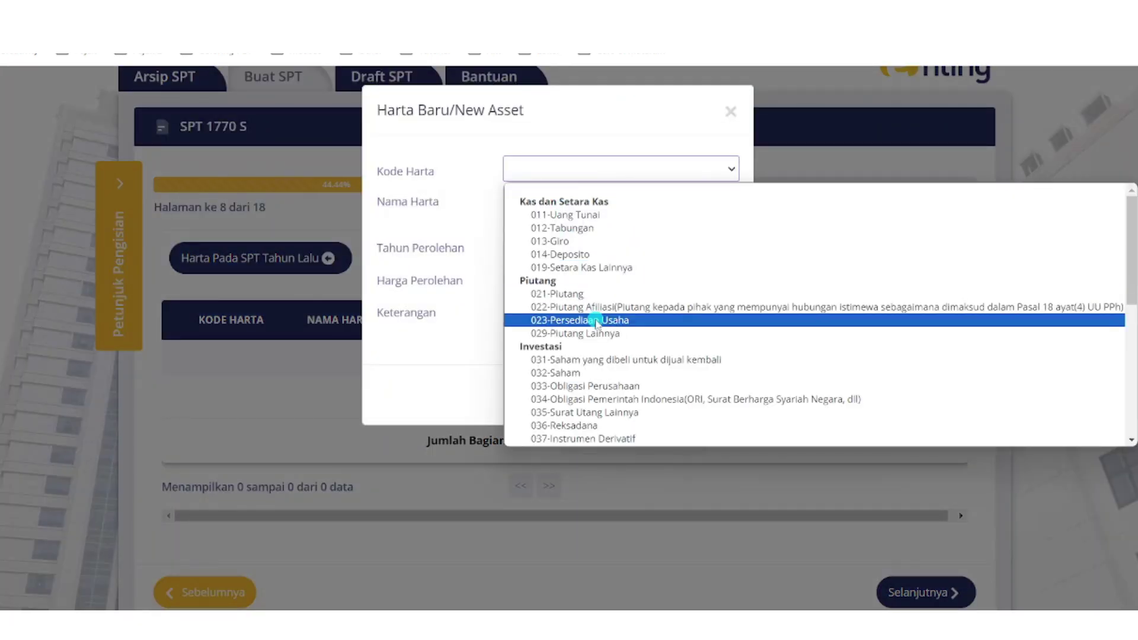
pyautogui.scroll(-3, 595, 323)
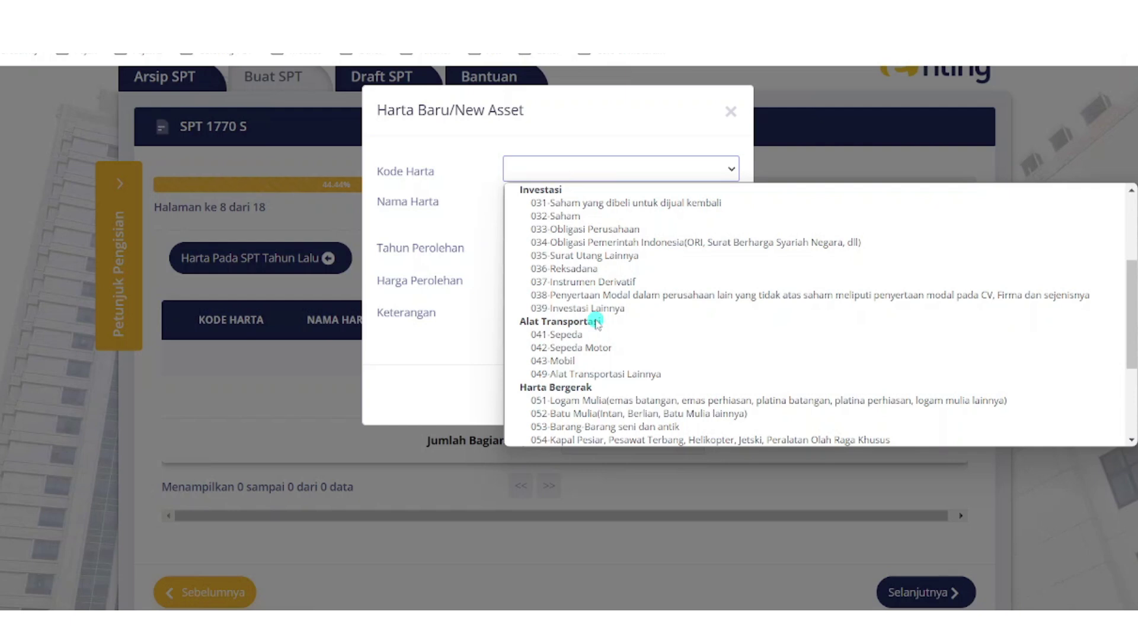
pyautogui.click(596, 348)
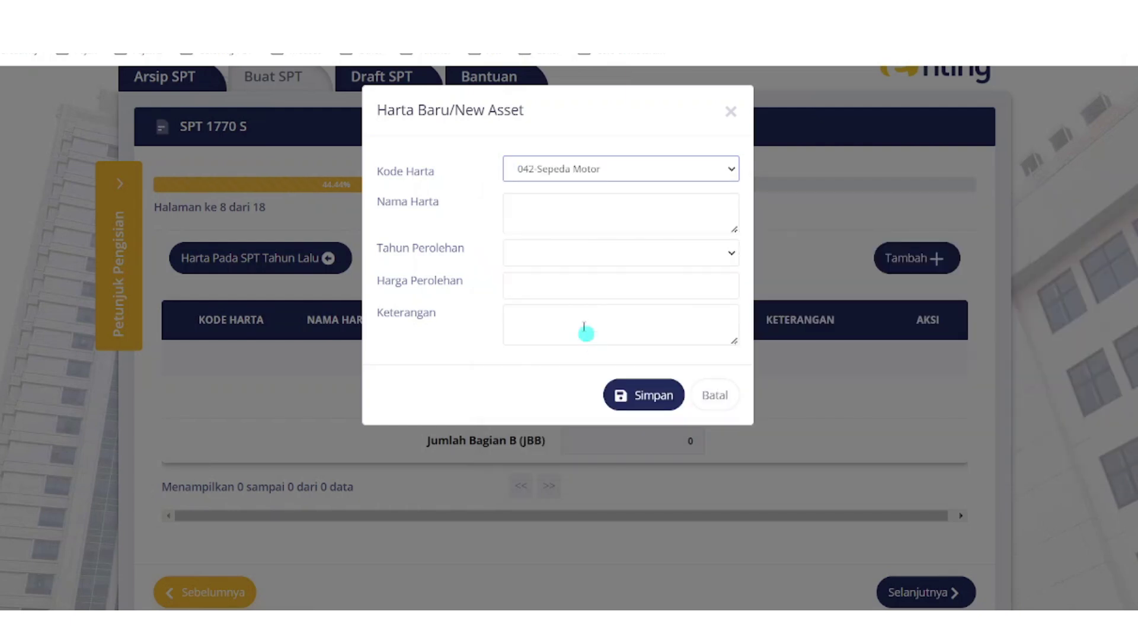
pyautogui.click(550, 213)
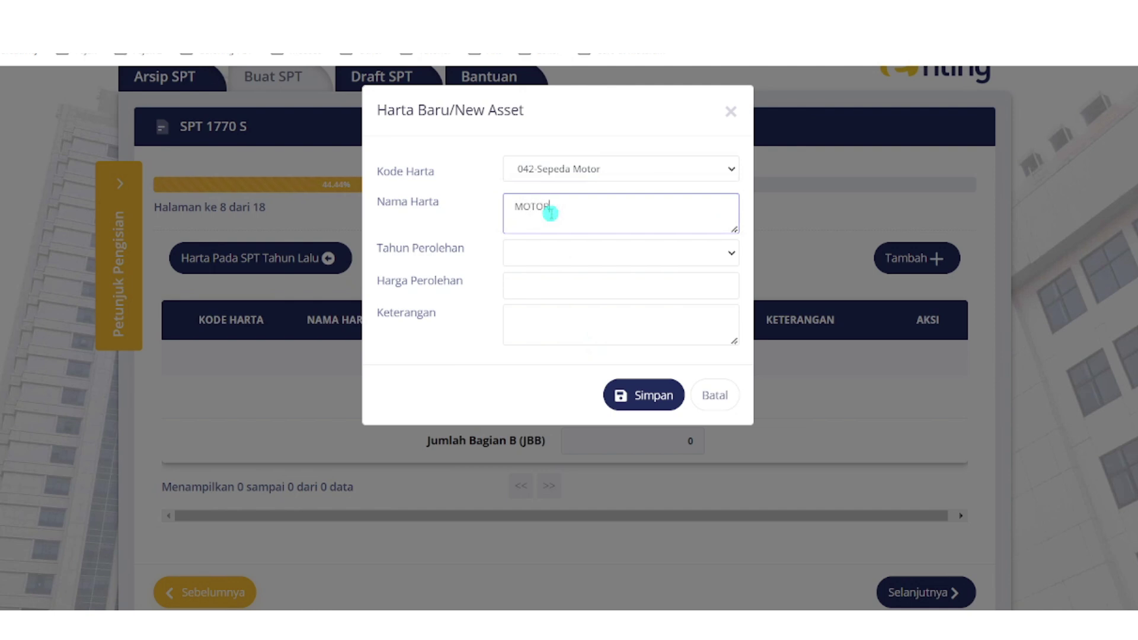
pyautogui.write('MOTOR MIO')
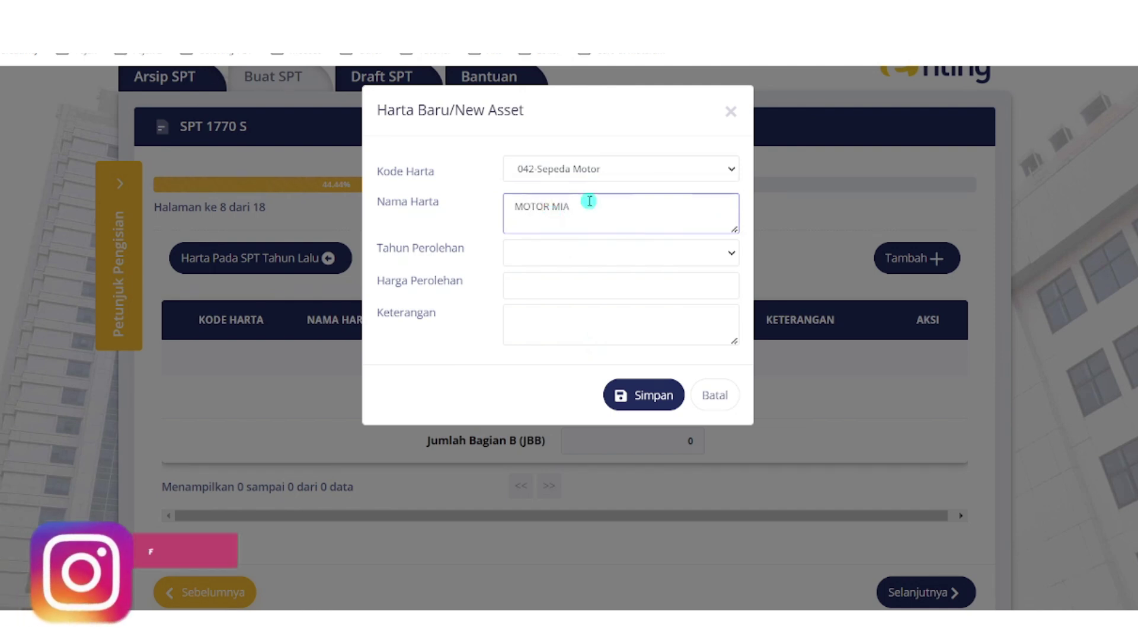
pyautogui.click(558, 254)
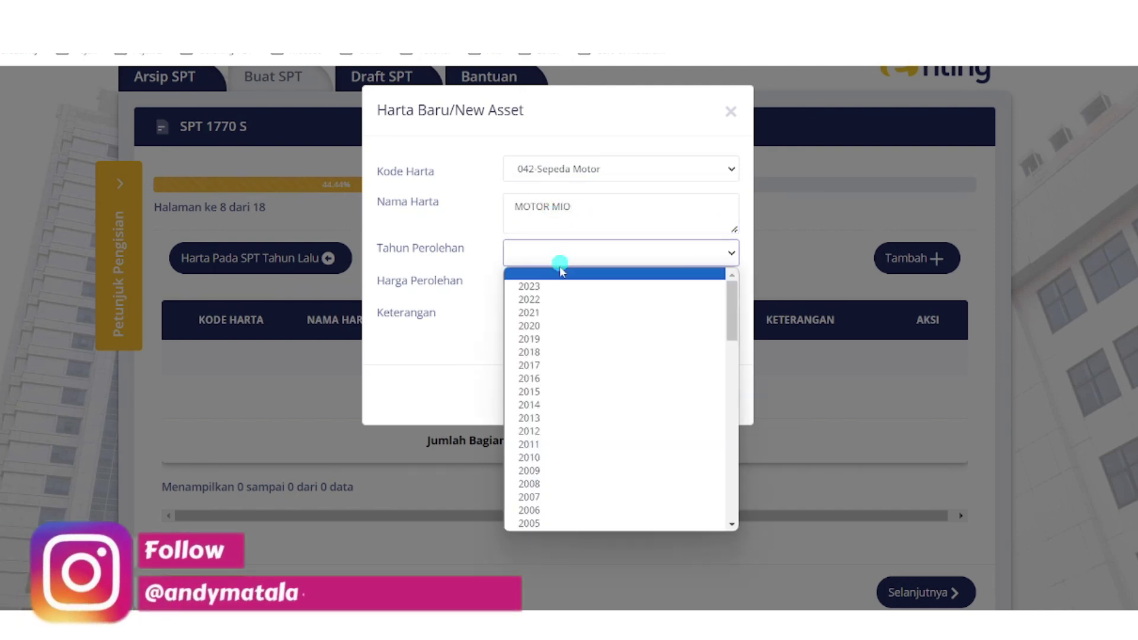
pyautogui.click(550, 298)
pyautogui.click(539, 287)
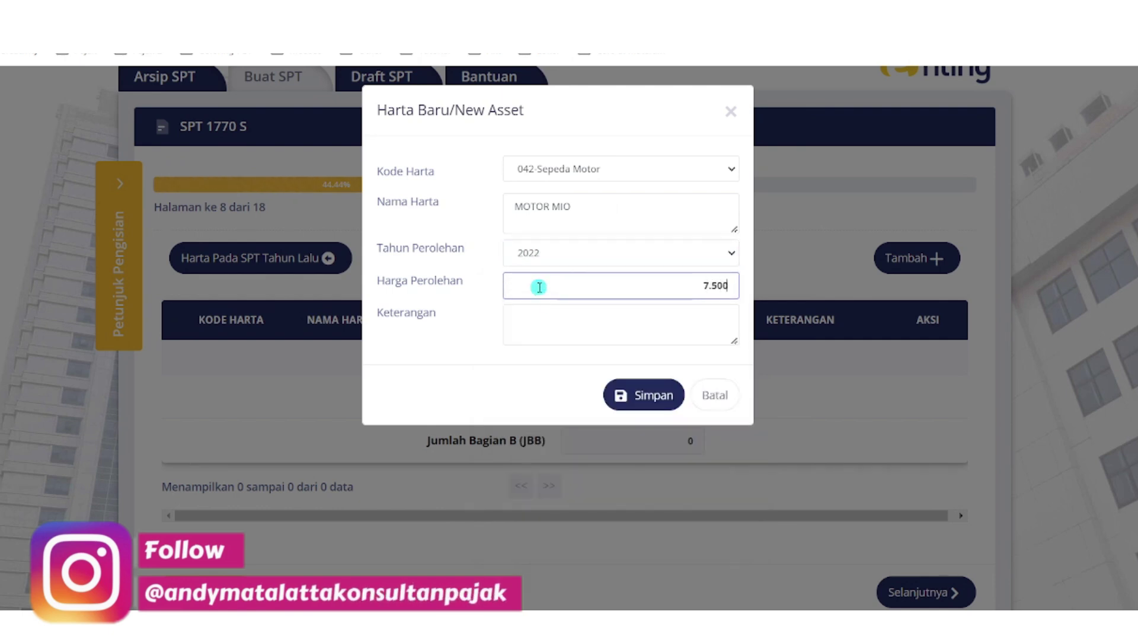
pyautogui.click(538, 323)
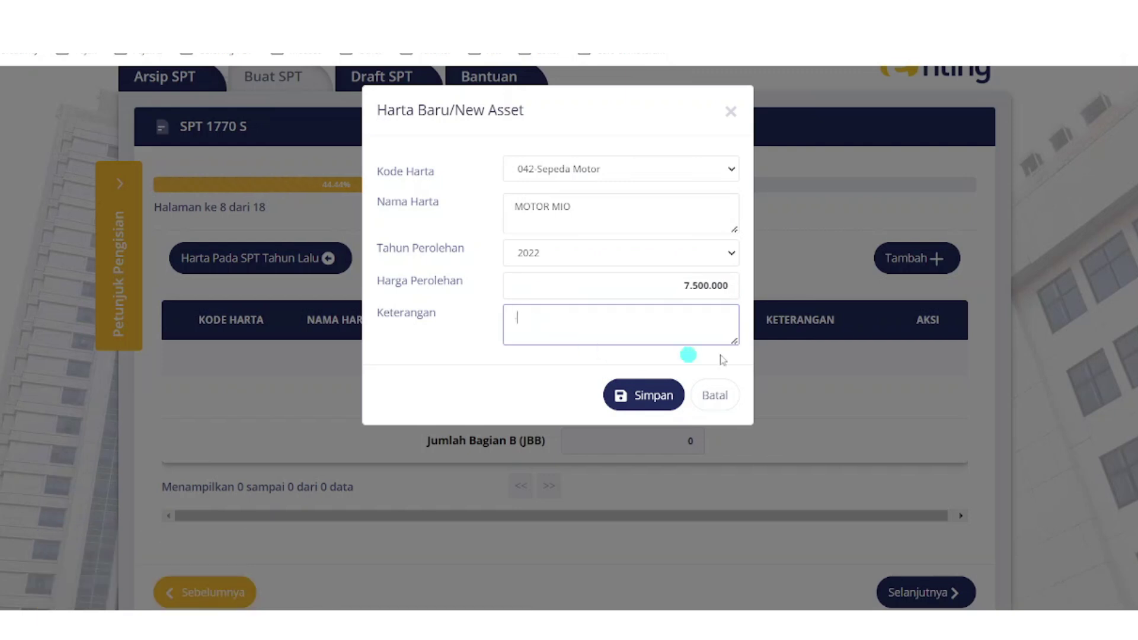
pyautogui.write('-')
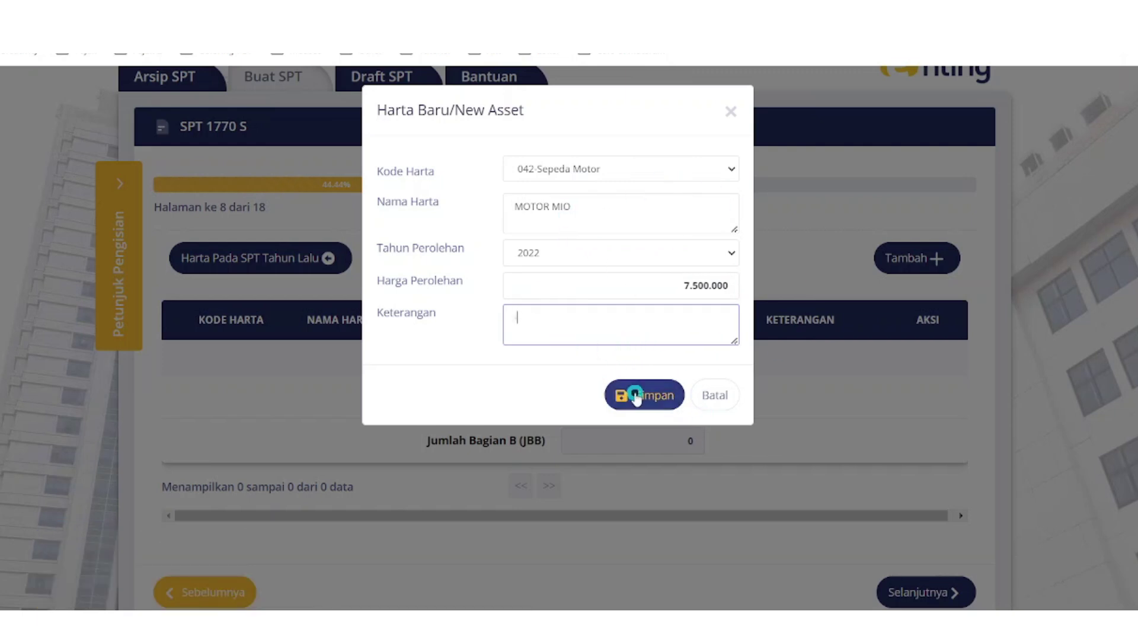
pyautogui.click(634, 396)
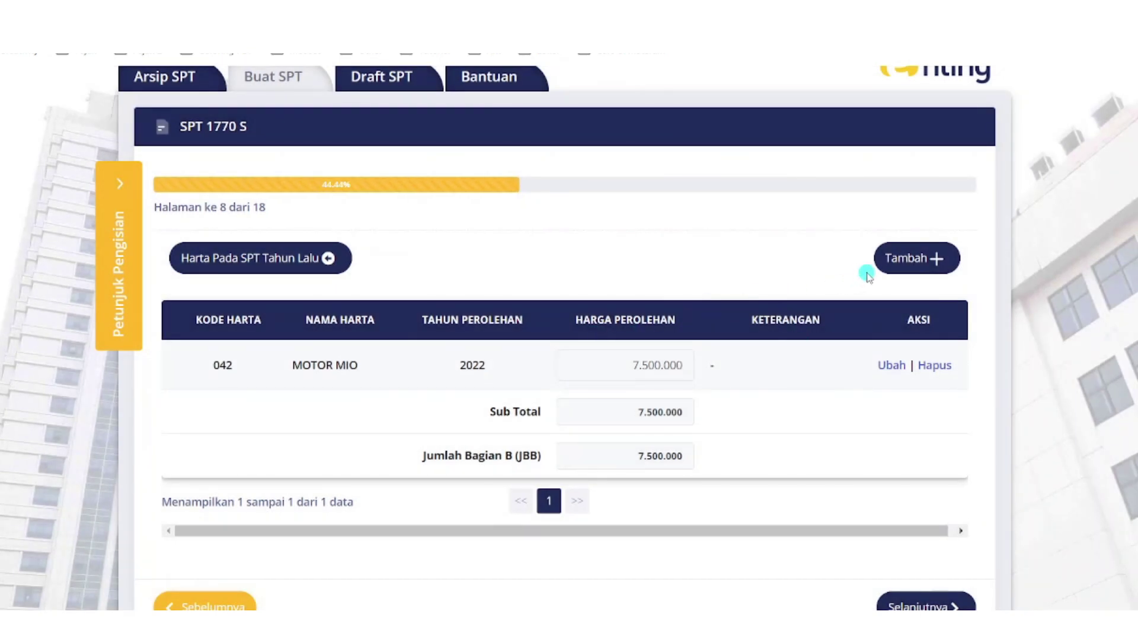
# - Abandon a second asset entry and move on to the debts question
pyautogui.click(911, 266)
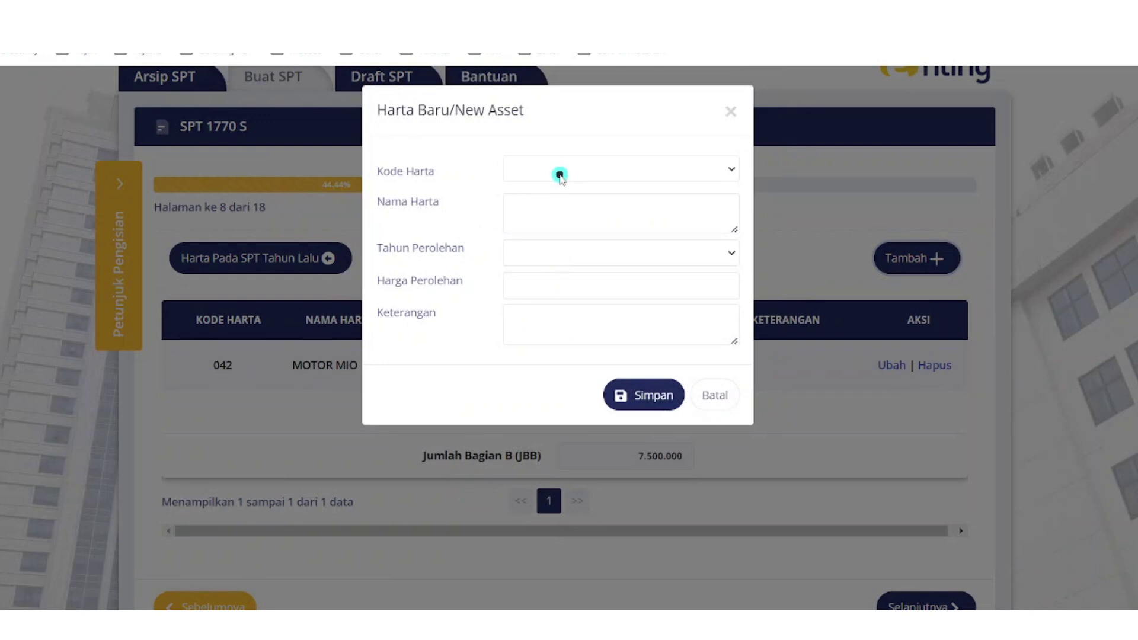
pyautogui.click(560, 172)
pyautogui.scroll(-5, 594, 332)
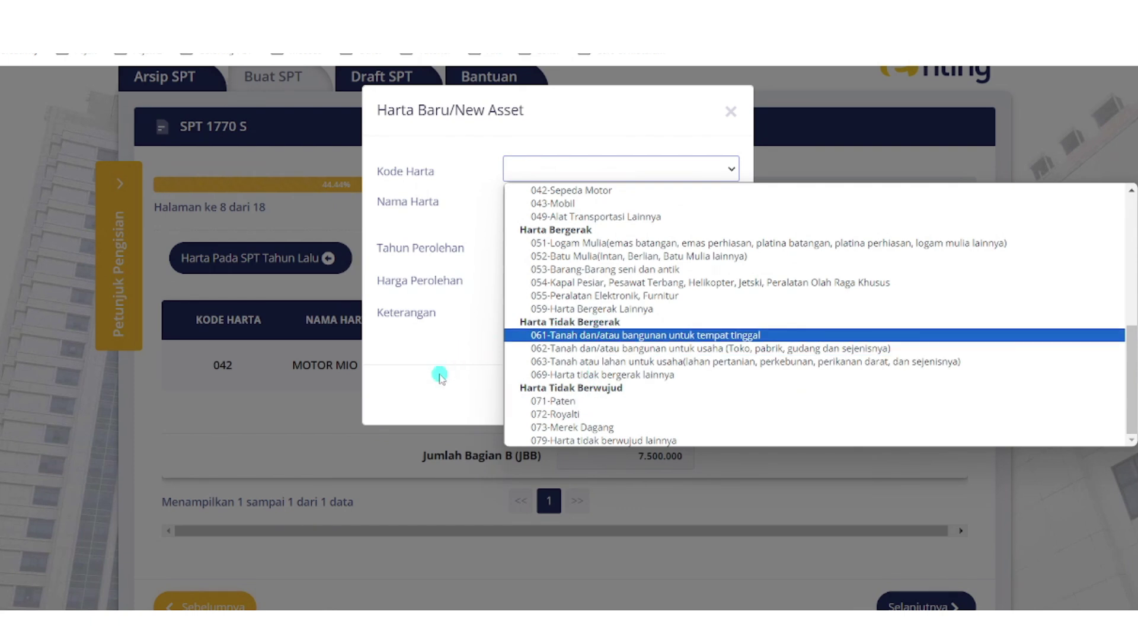
pyautogui.click(440, 377)
pyautogui.click(730, 112)
pyautogui.scroll(-2, 569, 337)
pyautogui.click(897, 528)
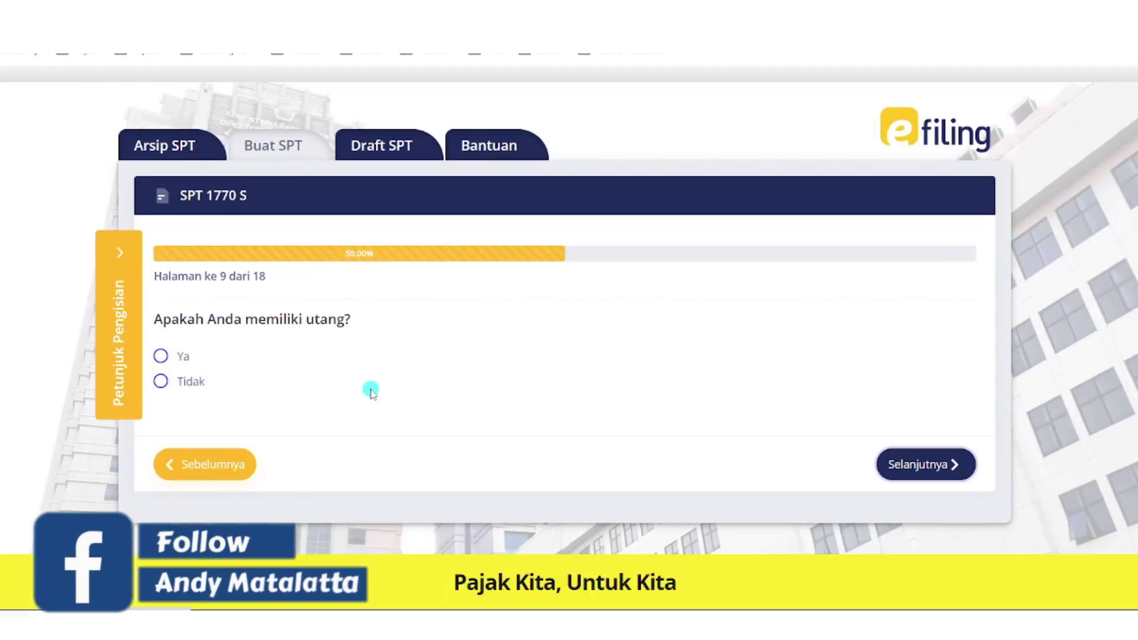
# - Answer Ya to having debts and start a new debt with code 101 bank loan
pyautogui.scroll(-1, 371, 392)
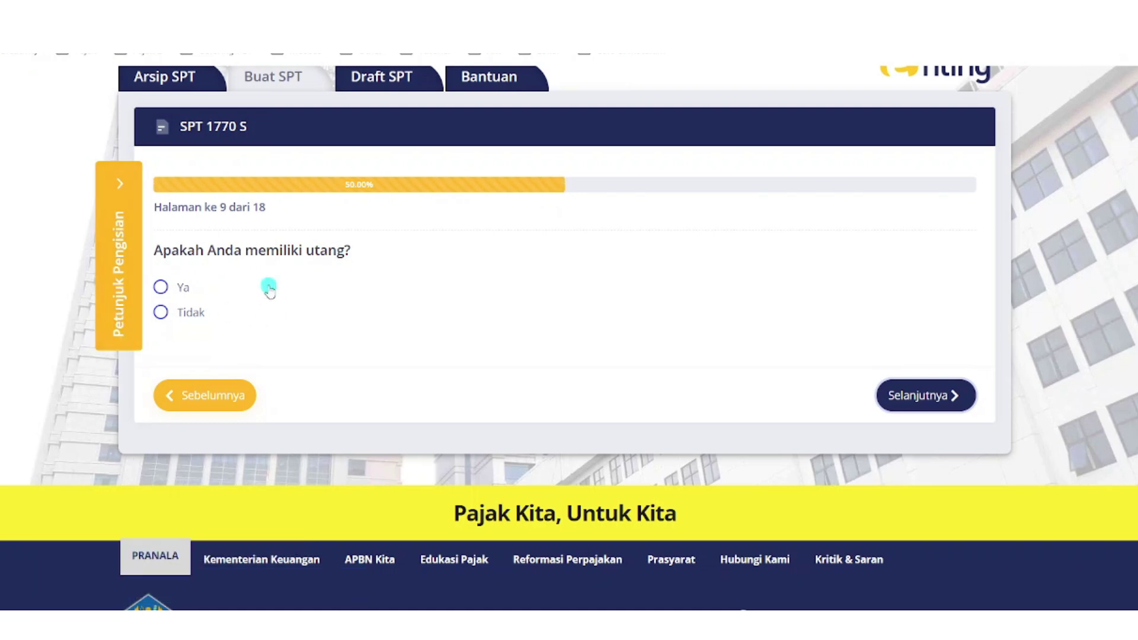
pyautogui.click(160, 288)
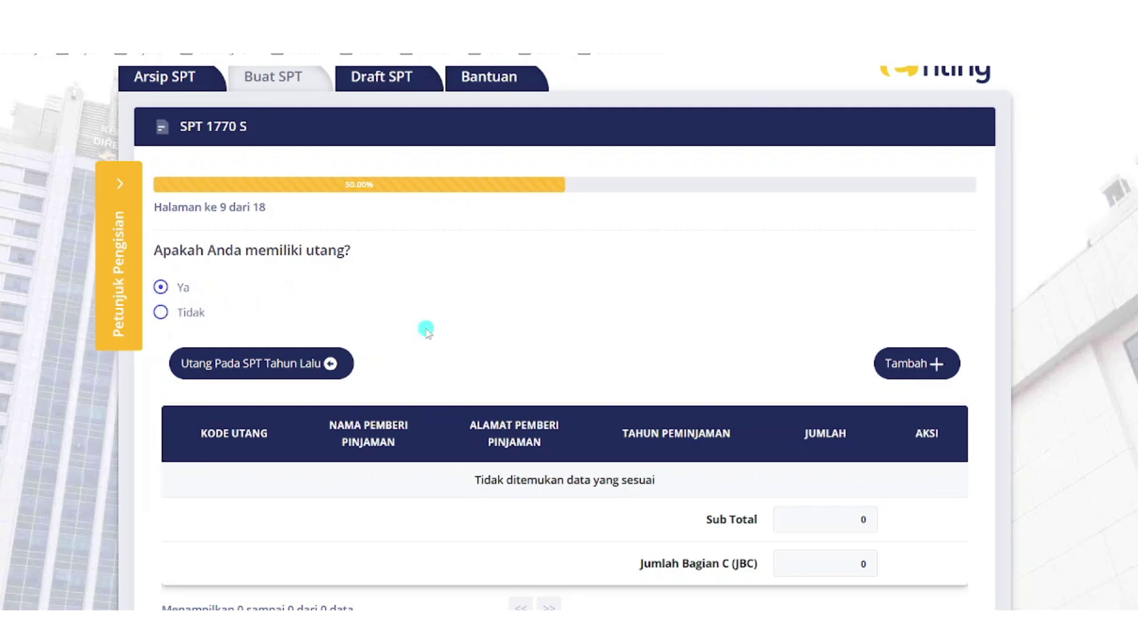
pyautogui.click(912, 365)
pyautogui.click(526, 168)
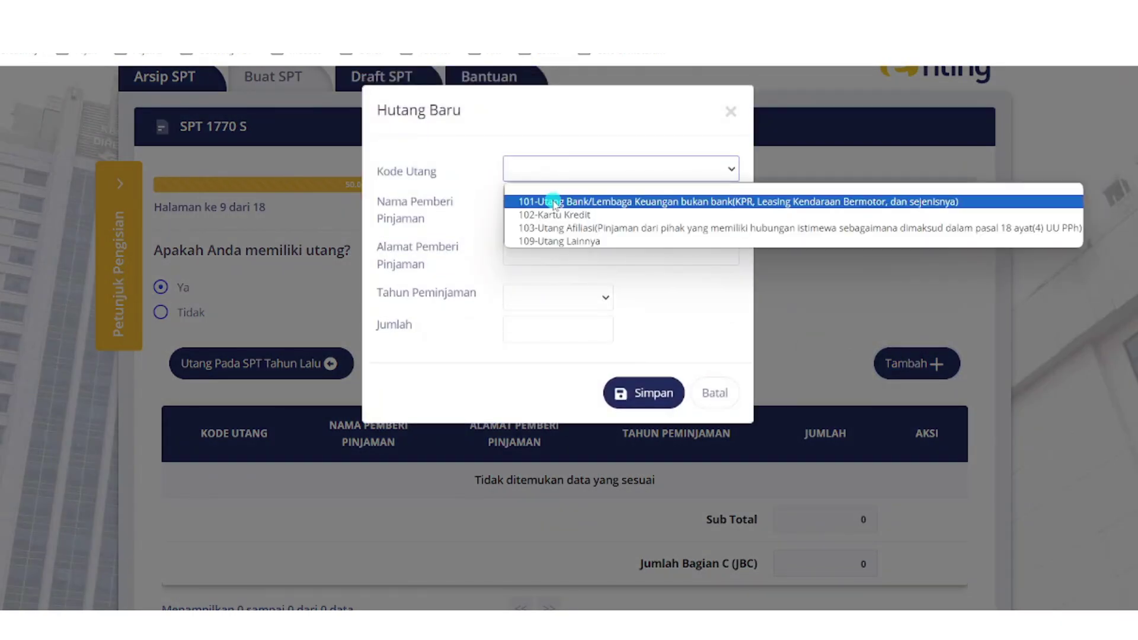
pyautogui.click(588, 202)
# - Save the lender BANK BNI, MATARAM, loan year 2023, amount 10.500.000
pyautogui.click(588, 208)
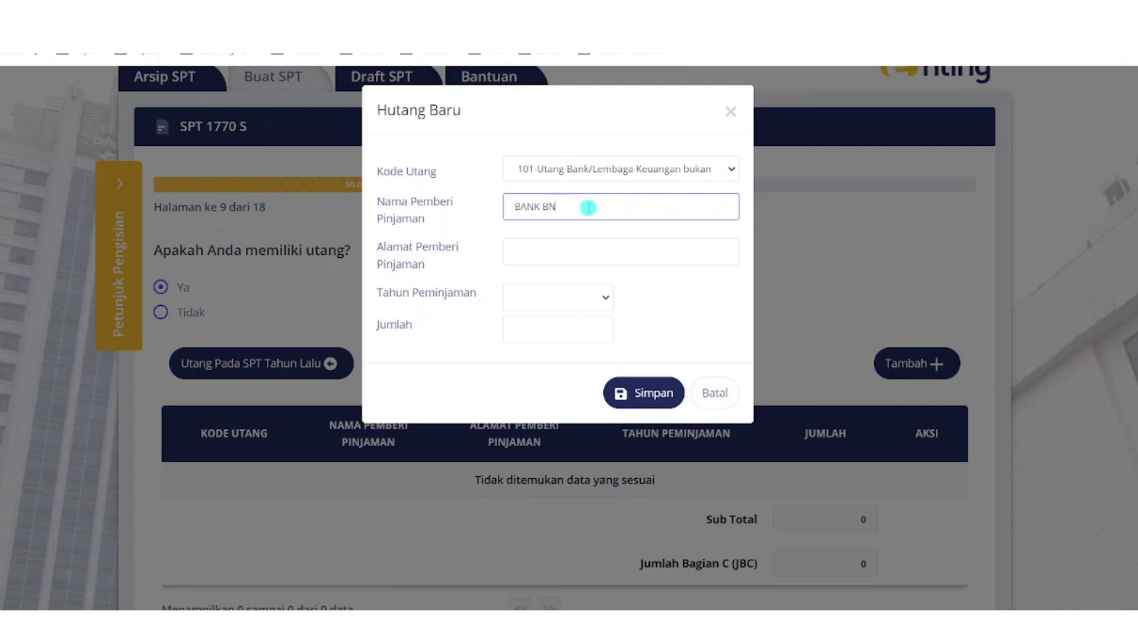
pyautogui.click(560, 240)
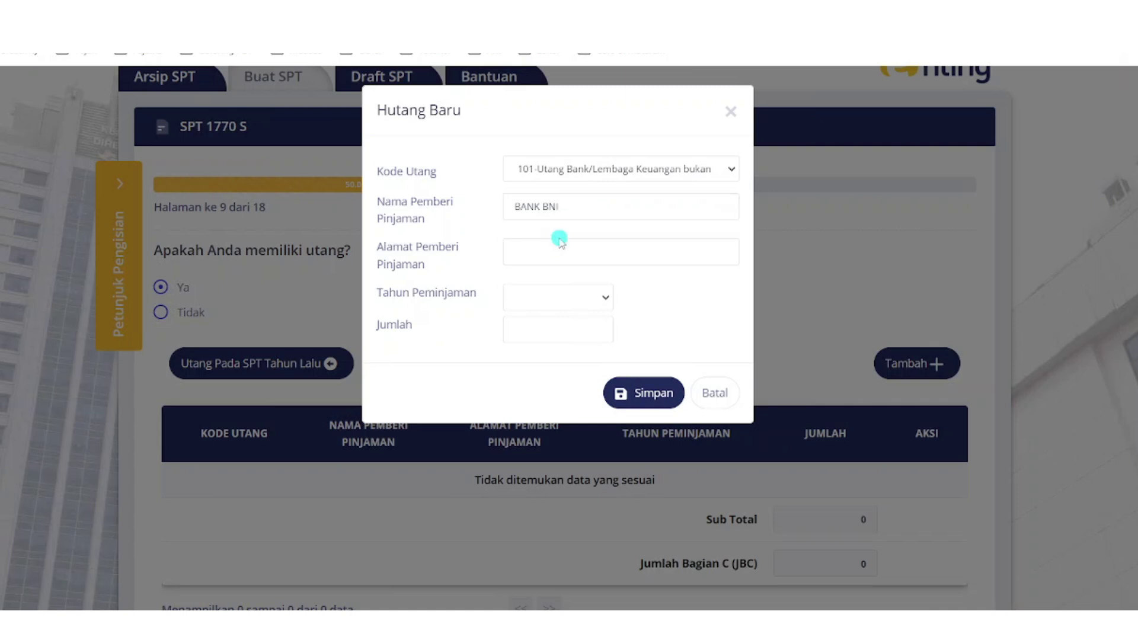
pyautogui.doubleClick(559, 239)
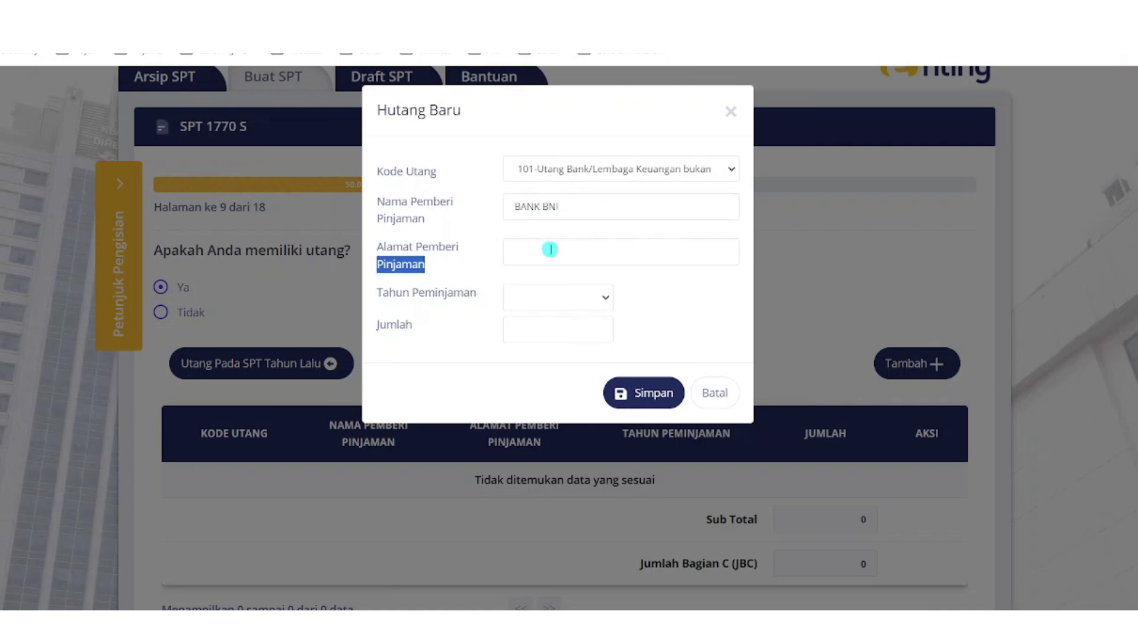
pyautogui.click(519, 249)
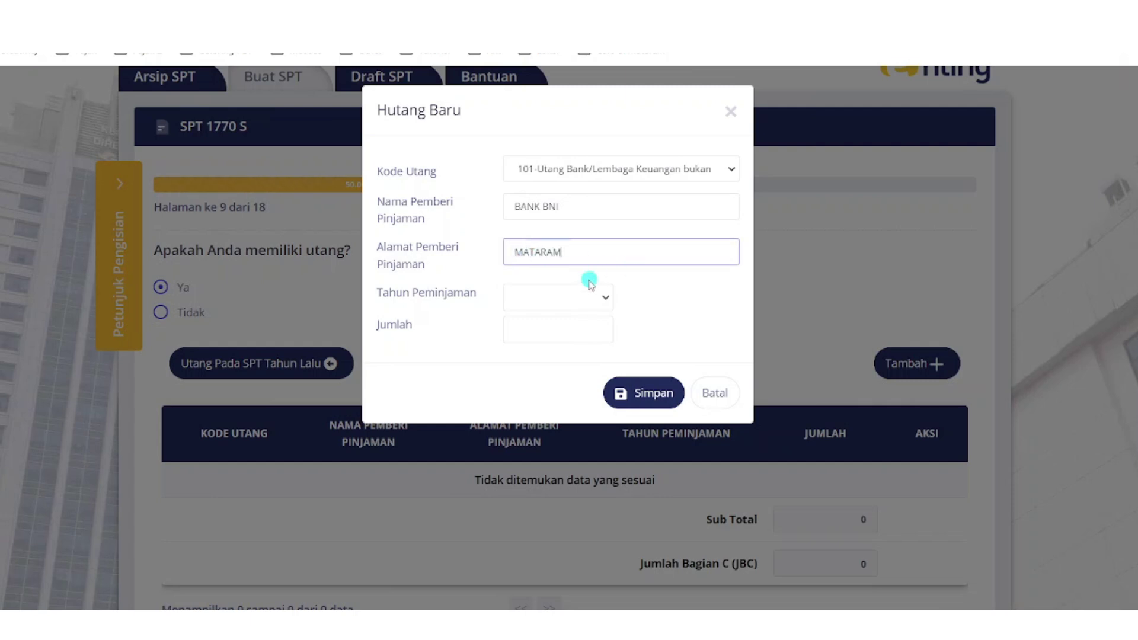
pyautogui.click(577, 300)
pyautogui.click(563, 330)
pyautogui.click(555, 331)
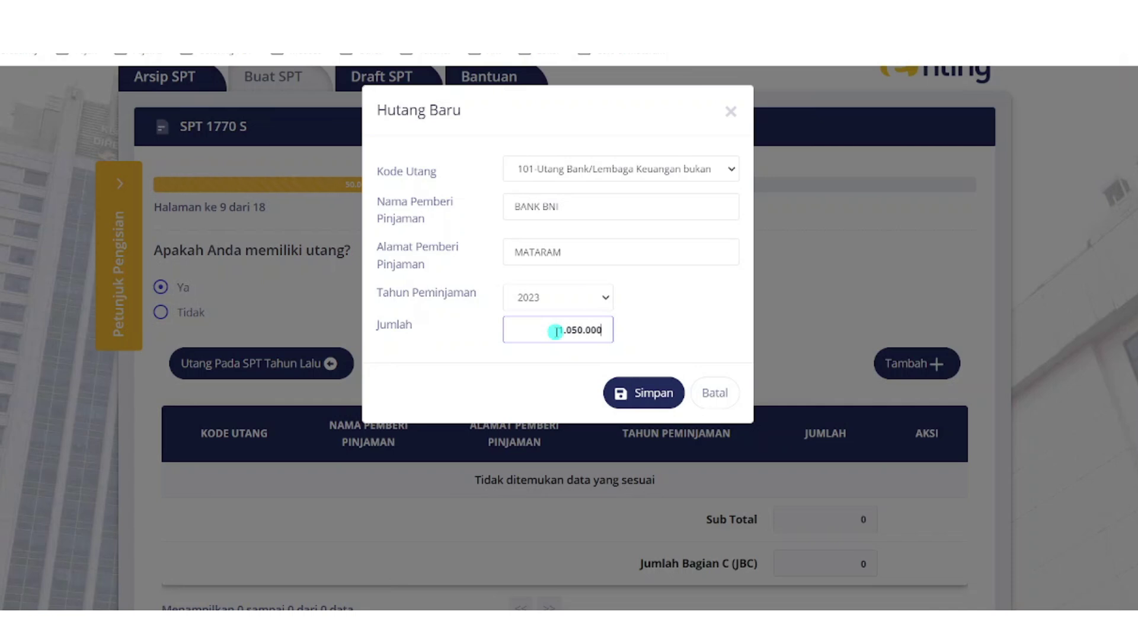
pyautogui.write('10500000')
pyautogui.click(652, 397)
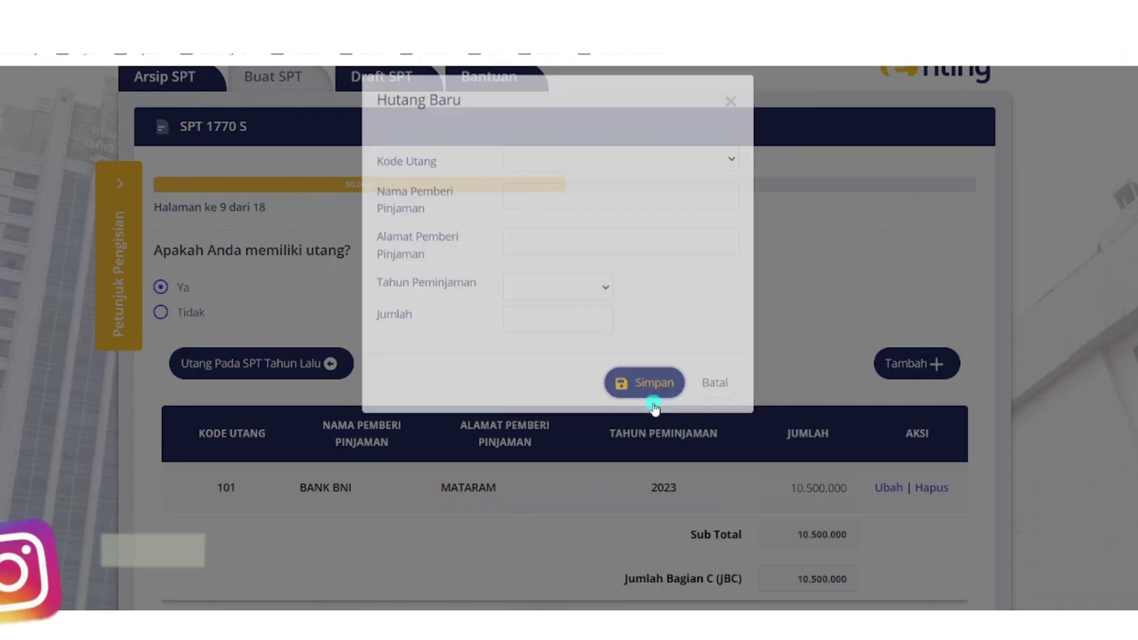
pyautogui.scroll(-3, 653, 404)
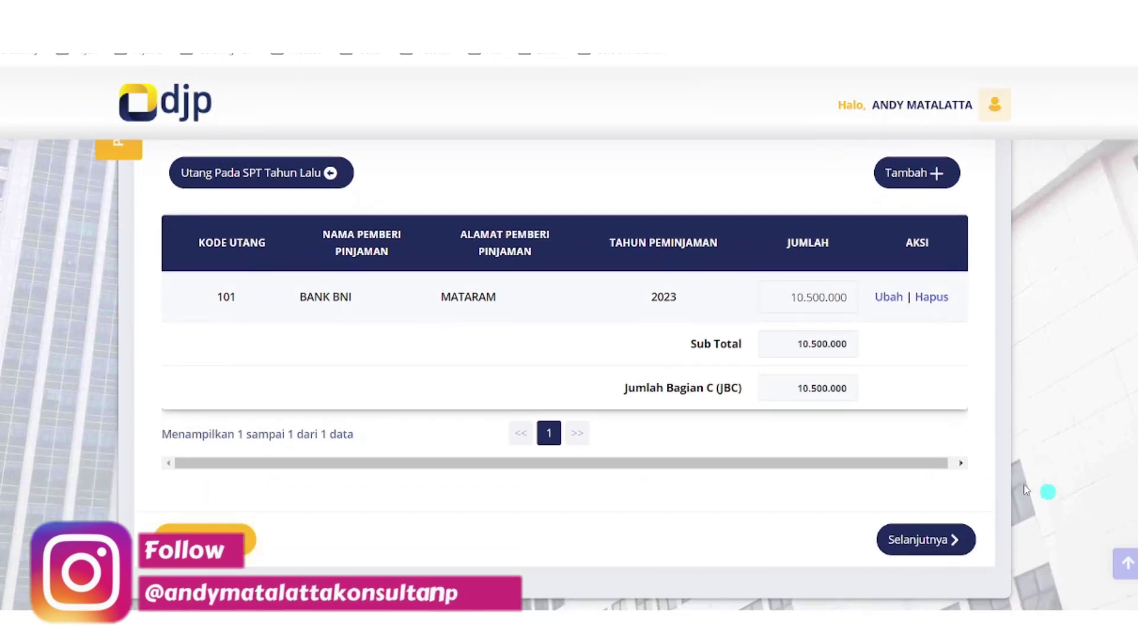
# - Go to page 10 and answer Ya to having dependents
pyautogui.click(907, 539)
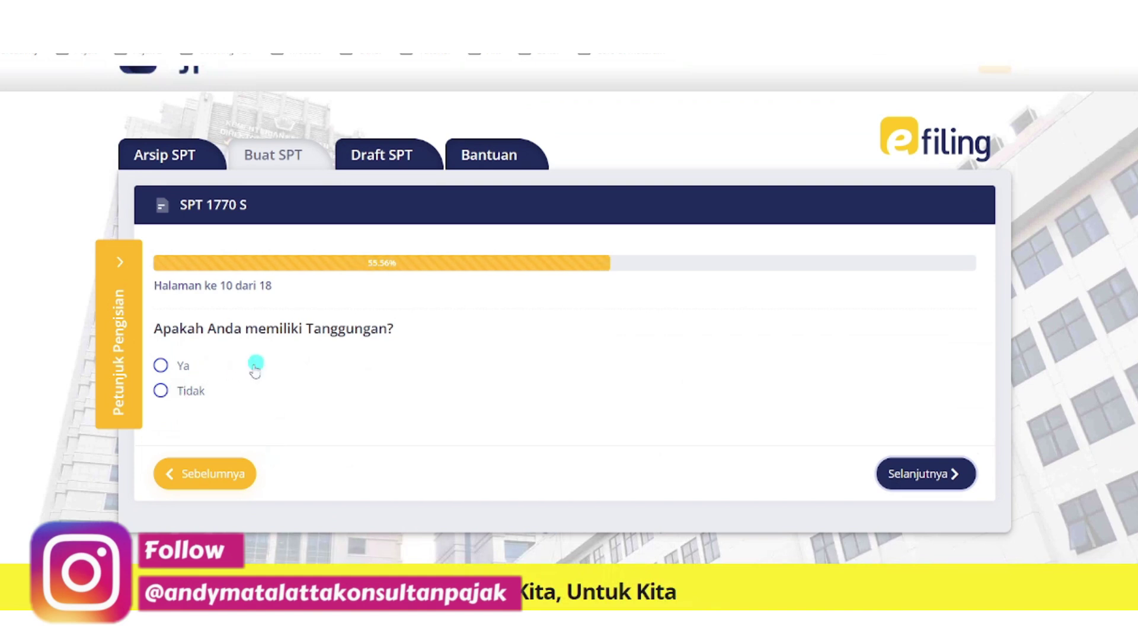
pyautogui.click(161, 366)
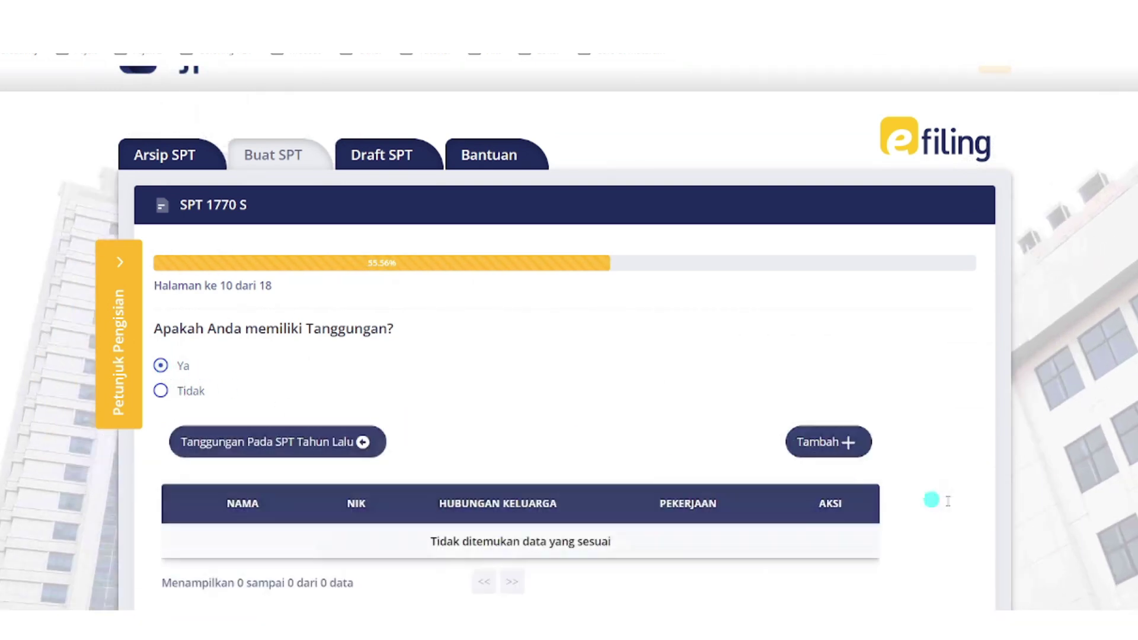
pyautogui.scroll(-1, 930, 498)
pyautogui.scroll(-1, 229, 320)
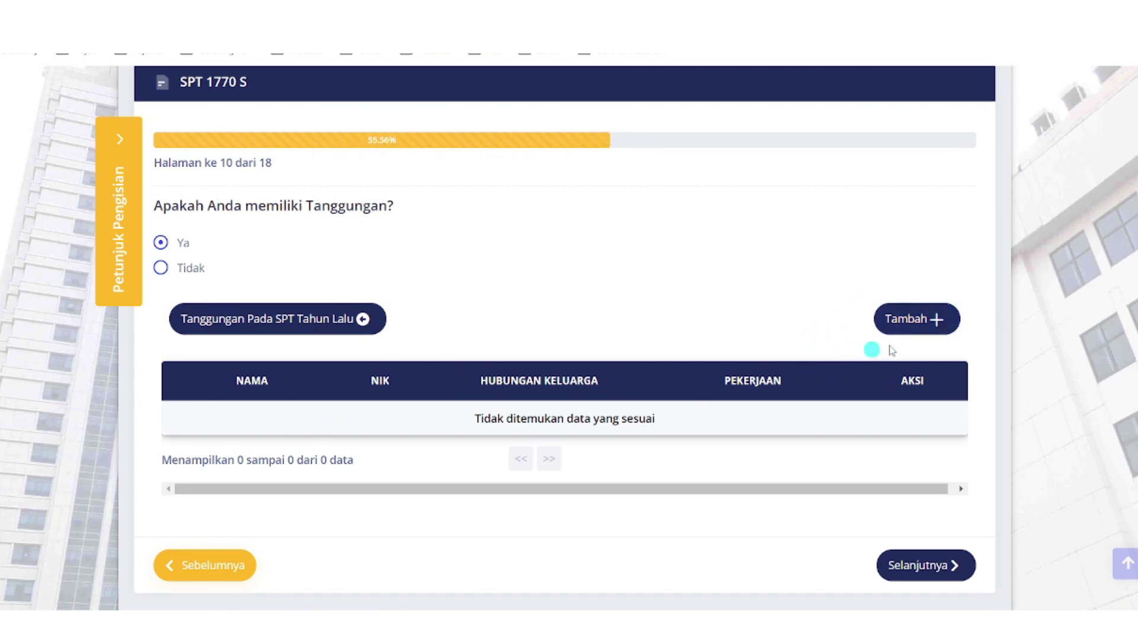
# - Open a new dependent entry, step through its fields, then cancel it
pyautogui.click(916, 332)
pyautogui.click(541, 173)
pyautogui.click(552, 198)
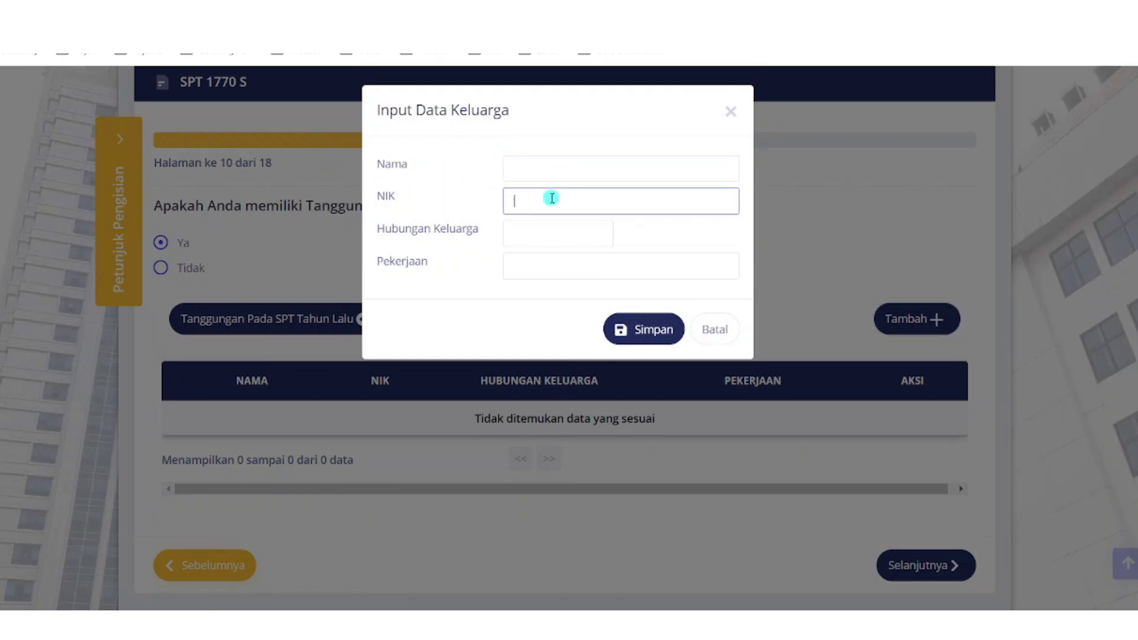
pyautogui.click(540, 237)
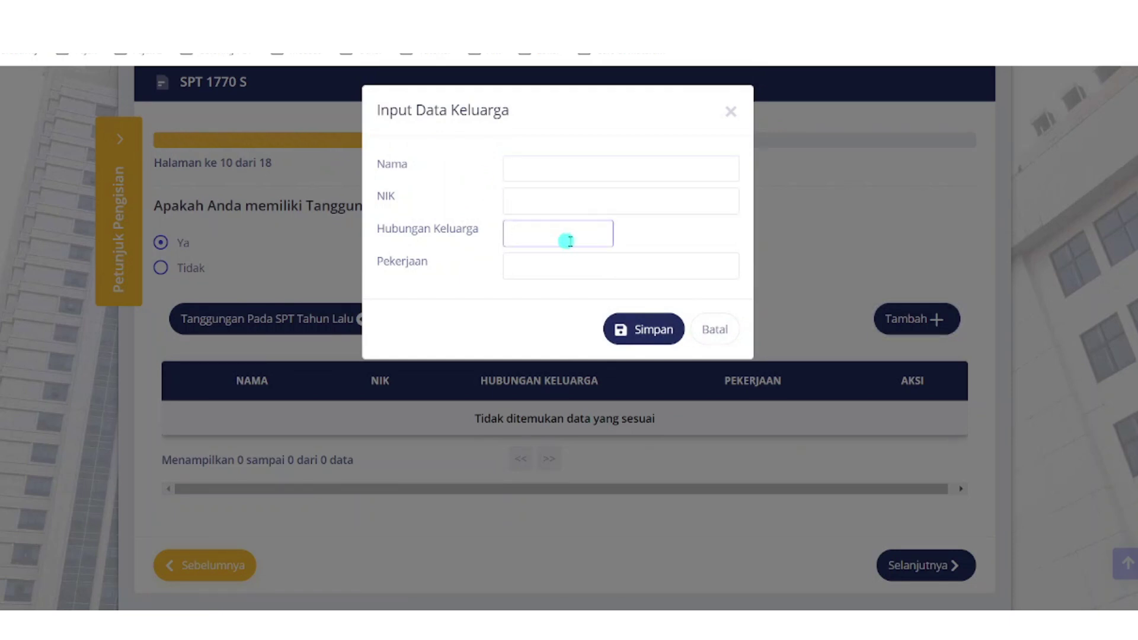
pyautogui.click(554, 259)
pyautogui.click(648, 343)
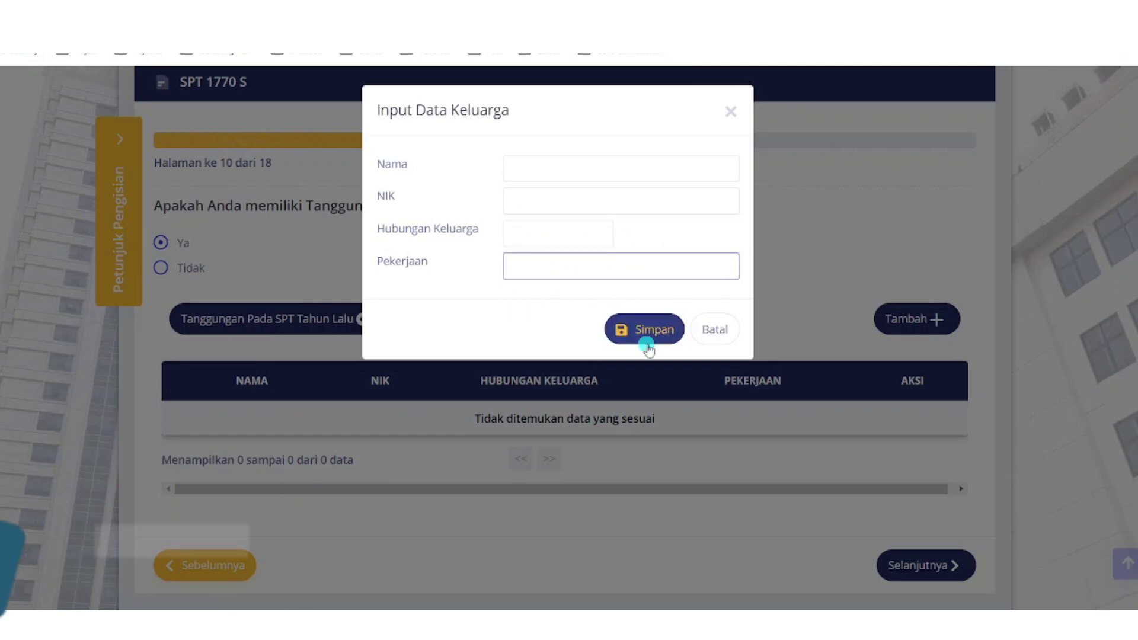
pyautogui.click(717, 340)
pyautogui.scroll(-1, 569, 338)
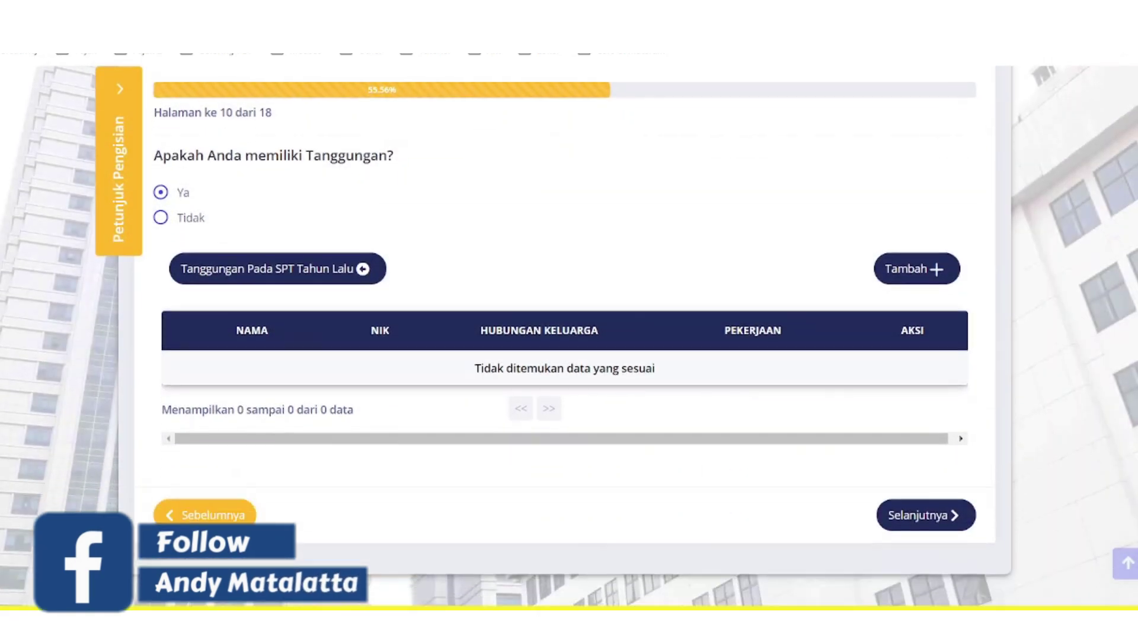
# - Answer No (Tidak) to the zakat question and continue to the marital status page
pyautogui.click(900, 522)
pyautogui.scroll(2, 681, 432)
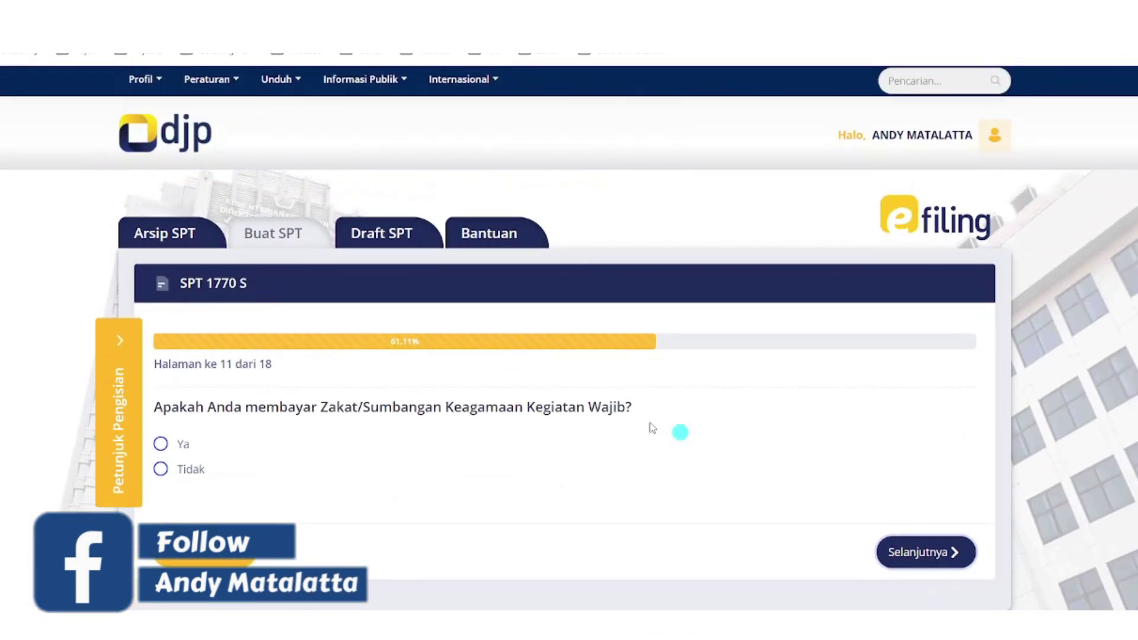
pyautogui.scroll(-1, 626, 420)
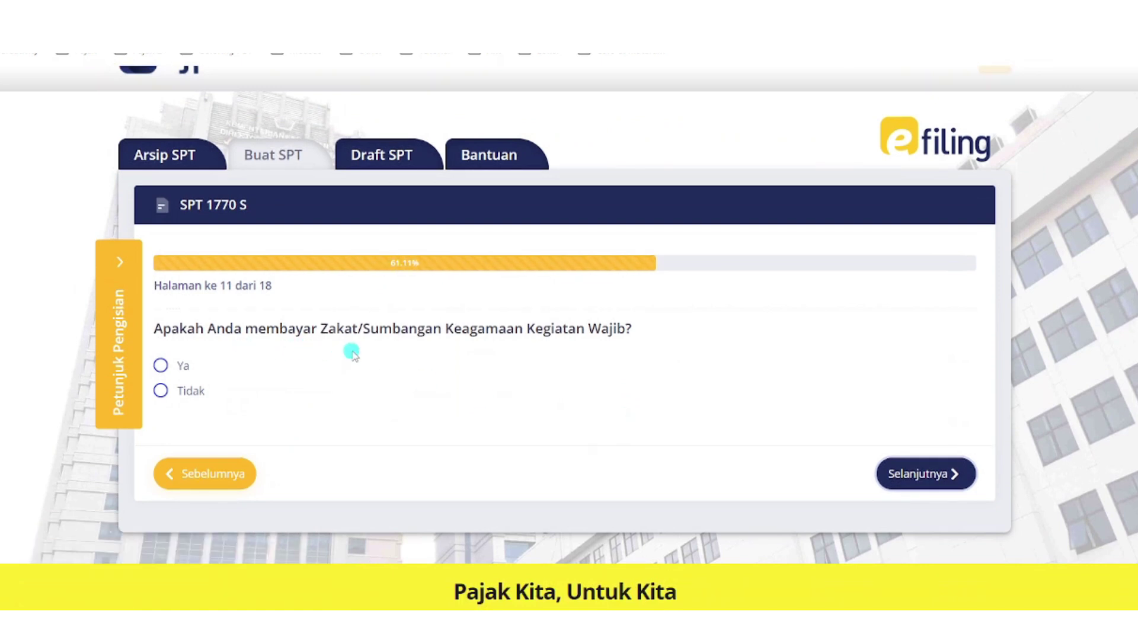
pyautogui.click(159, 392)
pyautogui.click(919, 473)
# - Set marital status to Kawin with spouse status KK / Kepala Keluarga
pyautogui.scroll(-1, 468, 432)
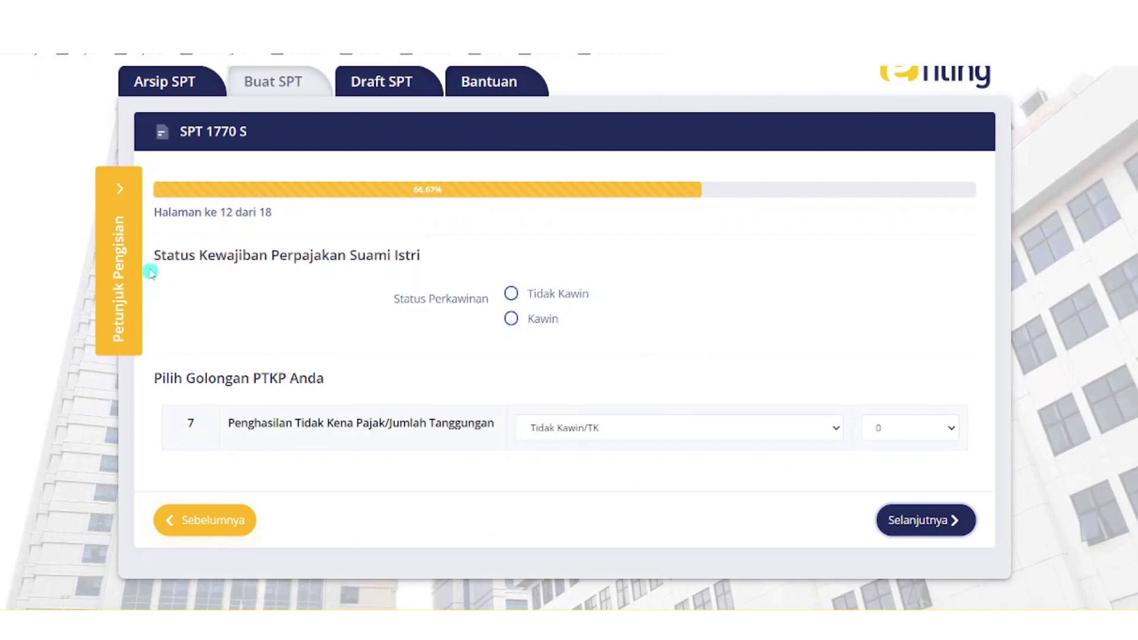
pyautogui.moveTo(153, 256); pyautogui.dragTo(445, 267)
pyautogui.moveTo(395, 300); pyautogui.dragTo(492, 307)
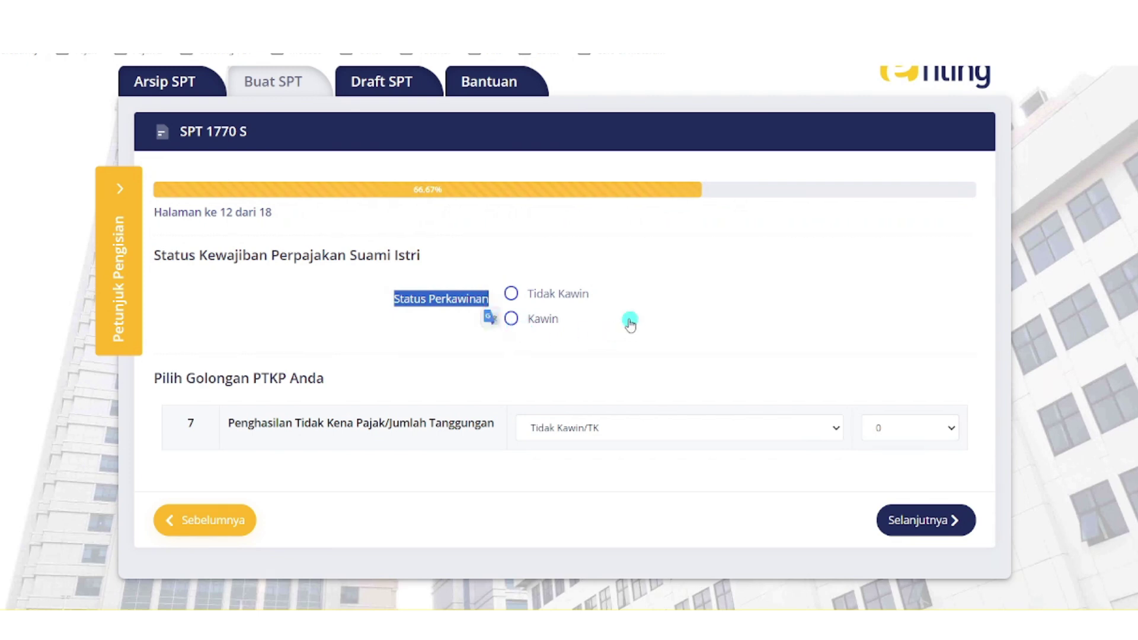
pyautogui.click(689, 276)
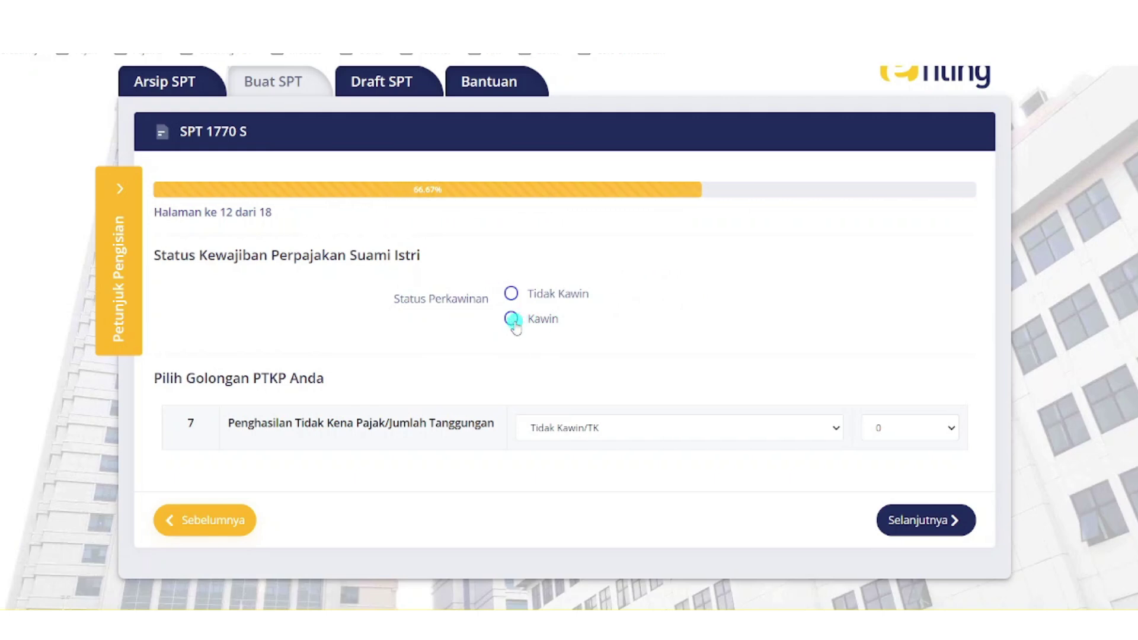
pyautogui.click(513, 323)
pyautogui.click(660, 357)
pyautogui.moveTo(269, 358); pyautogui.dragTo(453, 359)
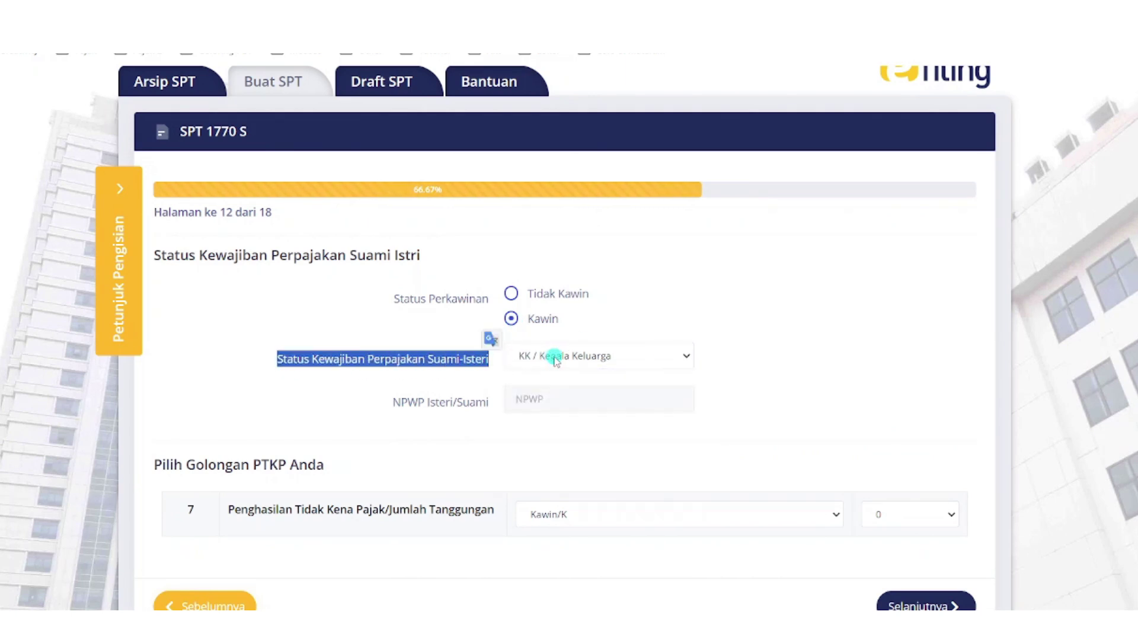
pyautogui.click(548, 357)
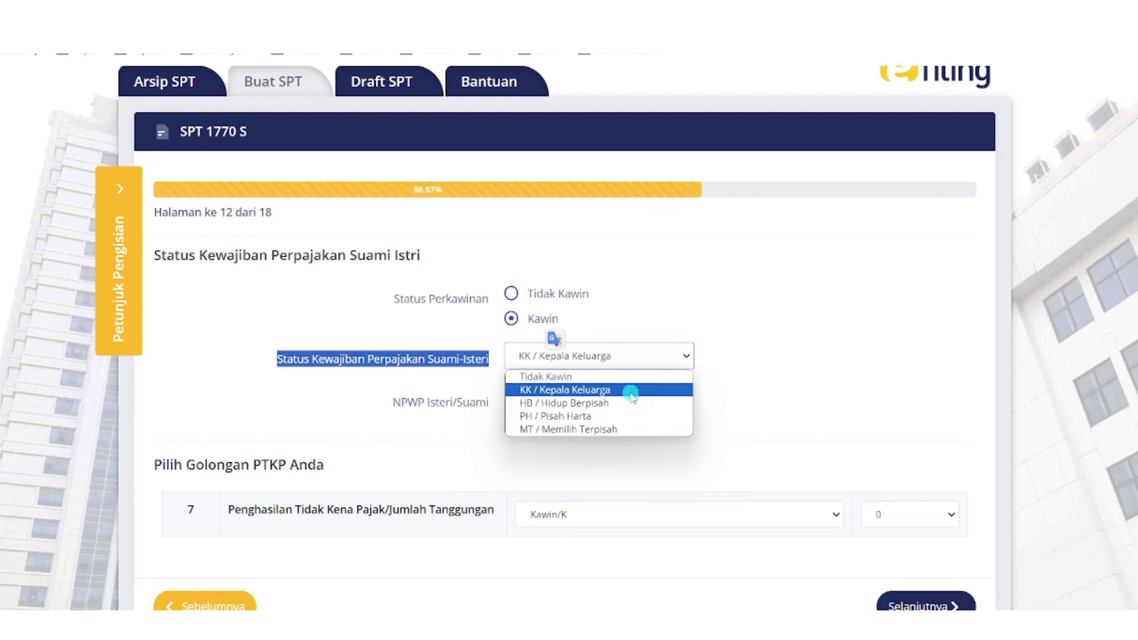
pyautogui.click(630, 390)
# - Keep the PTKP category as Kawin/K and set the number of dependants to 2
pyautogui.scroll(-2, 824, 362)
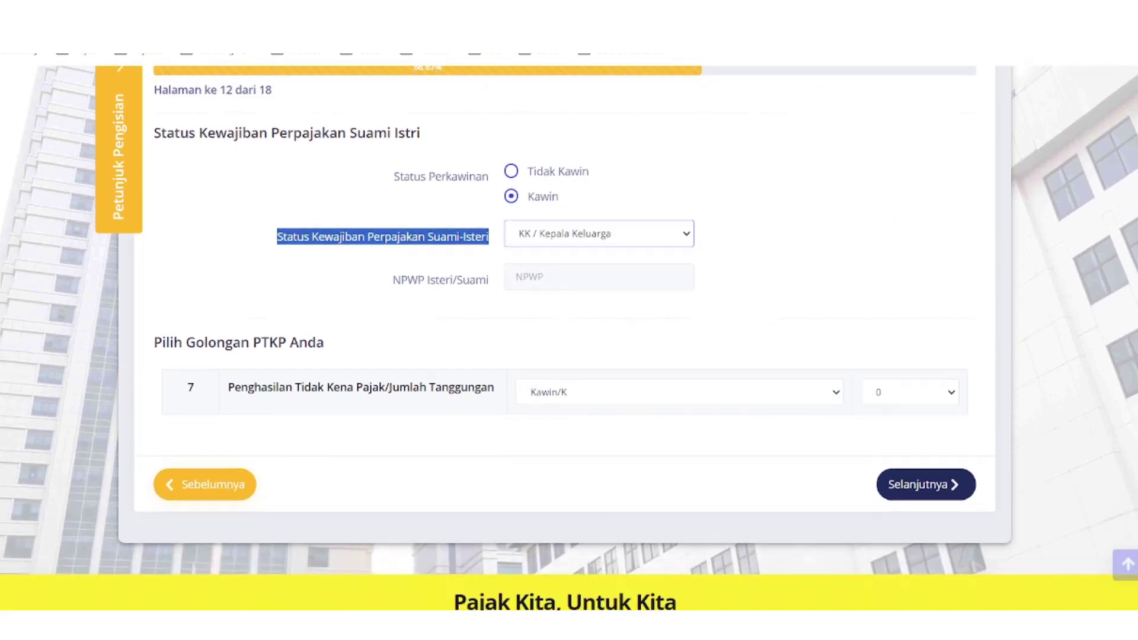
pyautogui.scroll(1, 368, 465)
pyautogui.click(233, 406)
pyautogui.moveTo(233, 406); pyautogui.dragTo(515, 409)
pyautogui.click(566, 406)
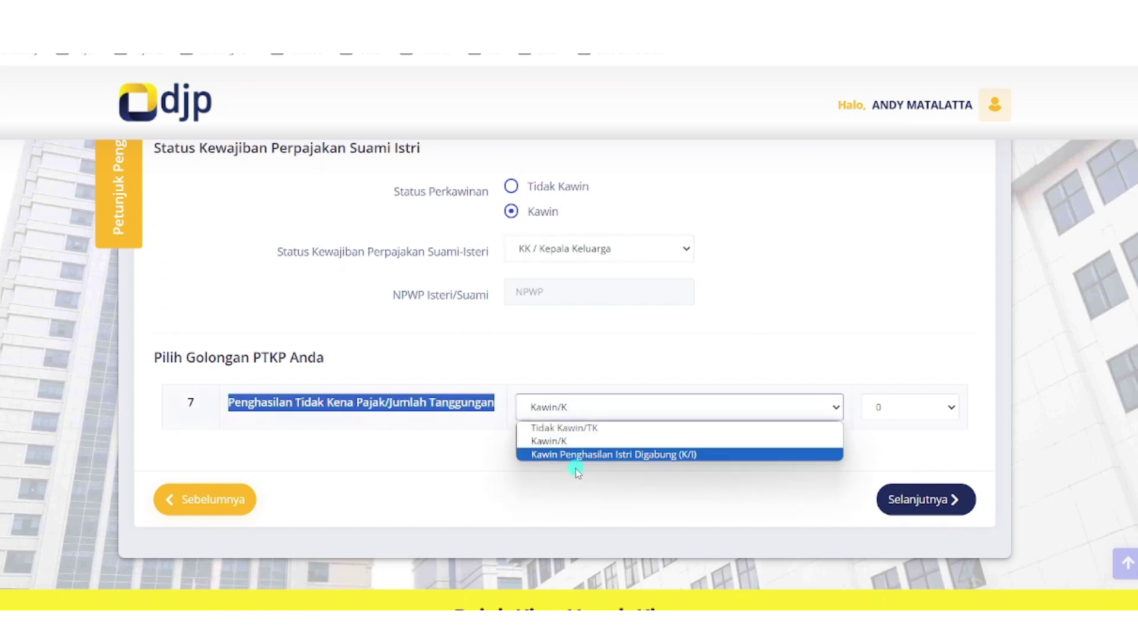
pyautogui.click(572, 442)
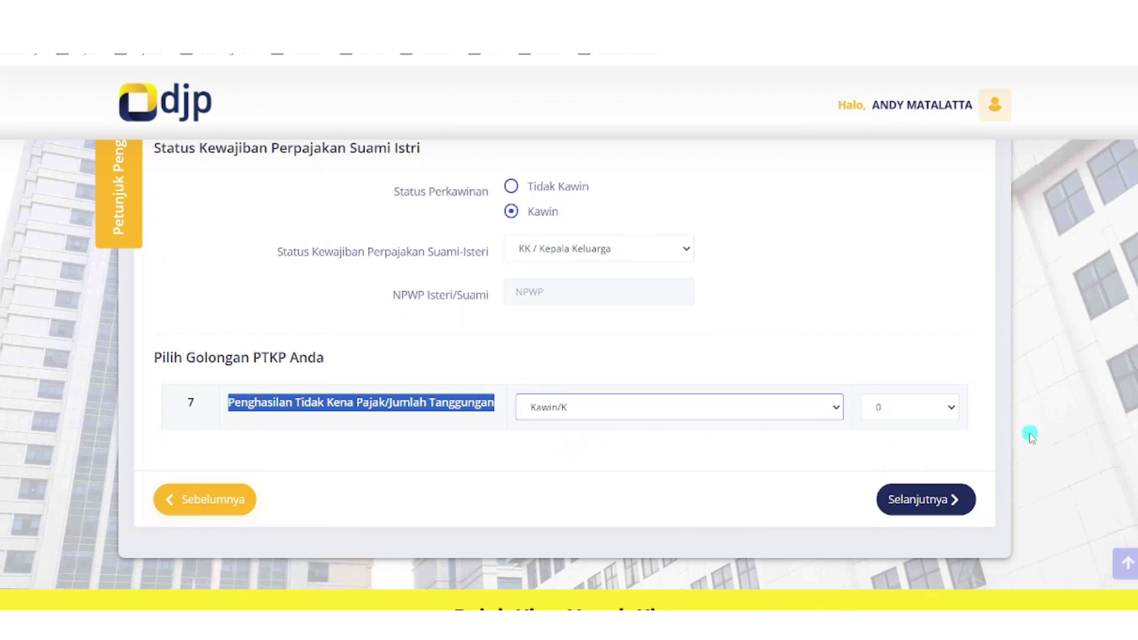
pyautogui.click(930, 409)
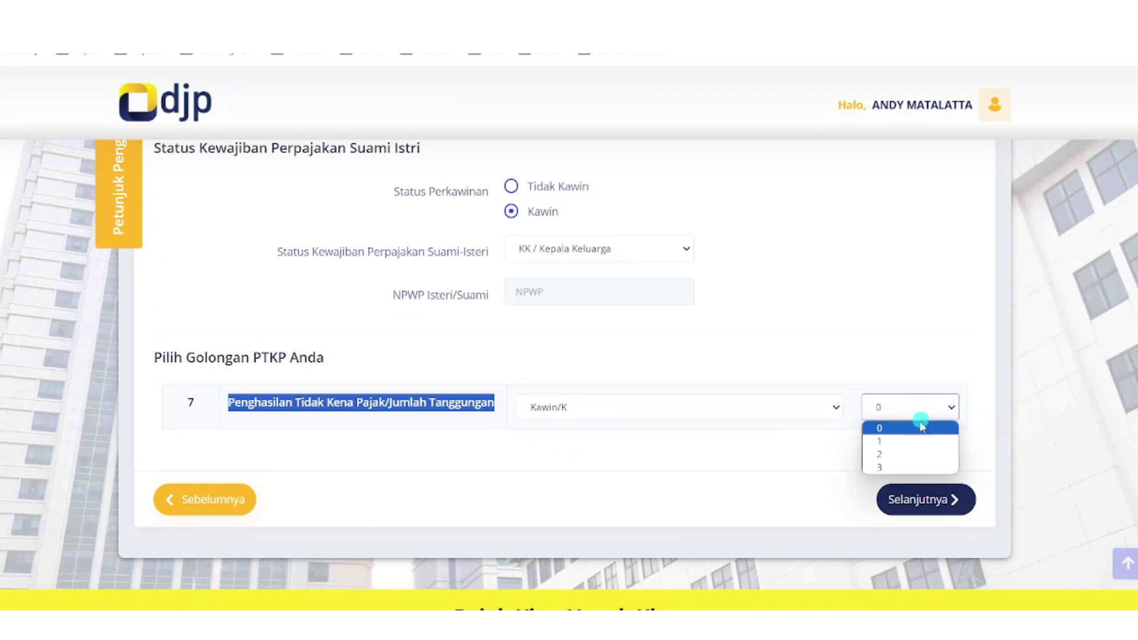
pyautogui.click(916, 454)
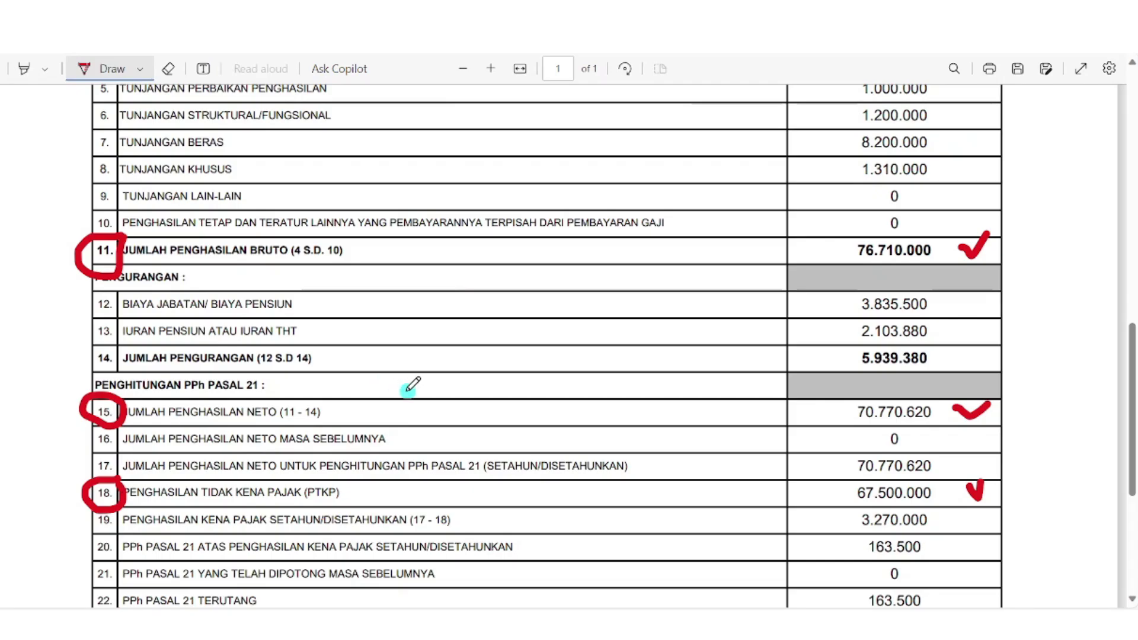
# - Scroll the withholding slip PDF to confirm the K/2 status and 67.500.000 PTKP
pyautogui.scroll(8, 409, 386)
pyautogui.scroll(3, 409, 386)
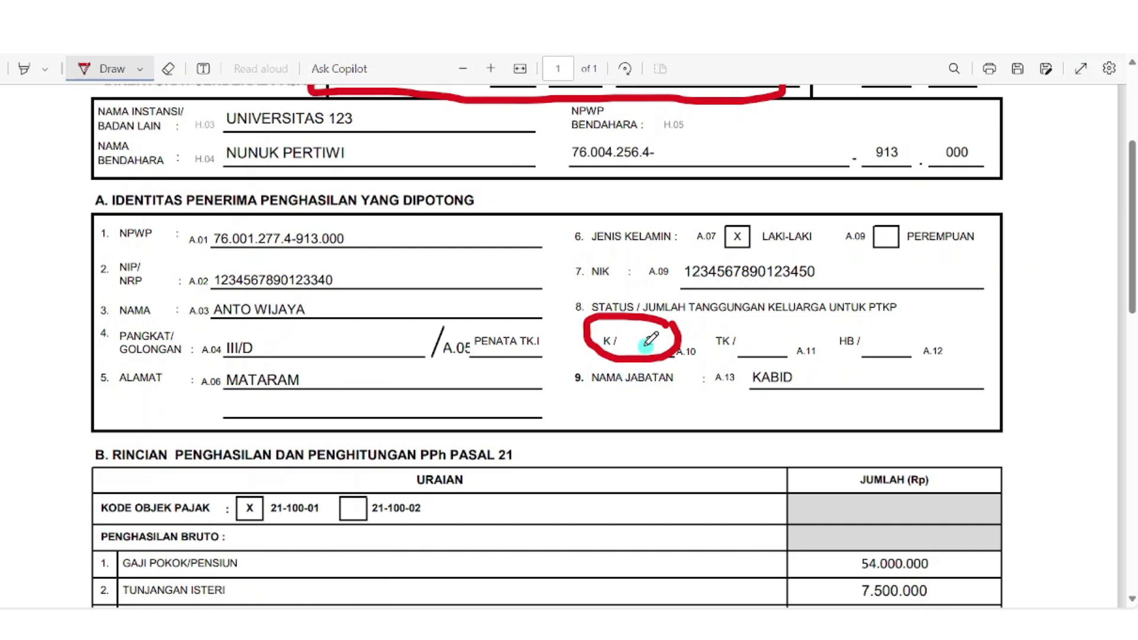
pyautogui.moveTo(1130, 243); pyautogui.dragTo(1097, 465)
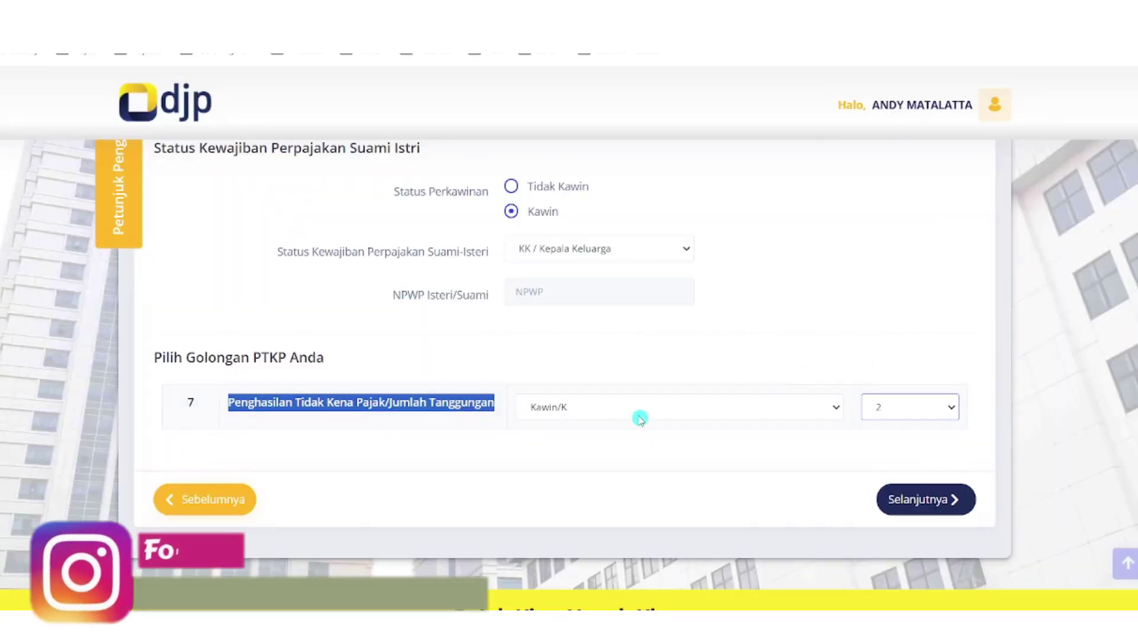
# - Recheck PTKP Kawin/K with 2 dependants and move to the next page
pyautogui.click(638, 413)
pyautogui.click(931, 408)
pyautogui.click(930, 408)
pyautogui.click(781, 459)
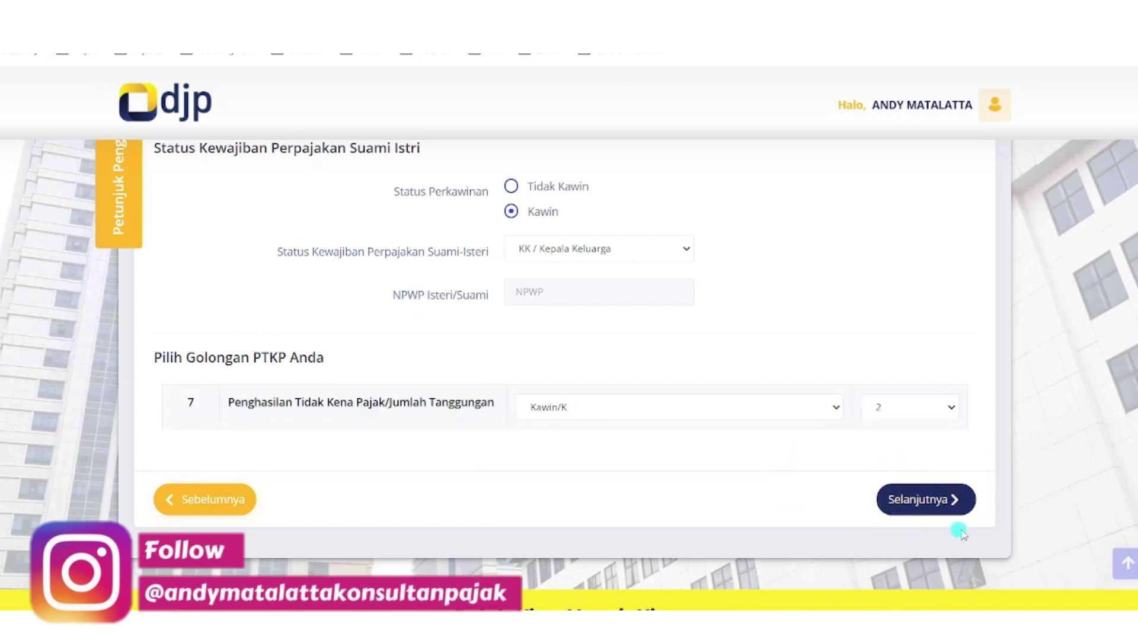
pyautogui.click(939, 500)
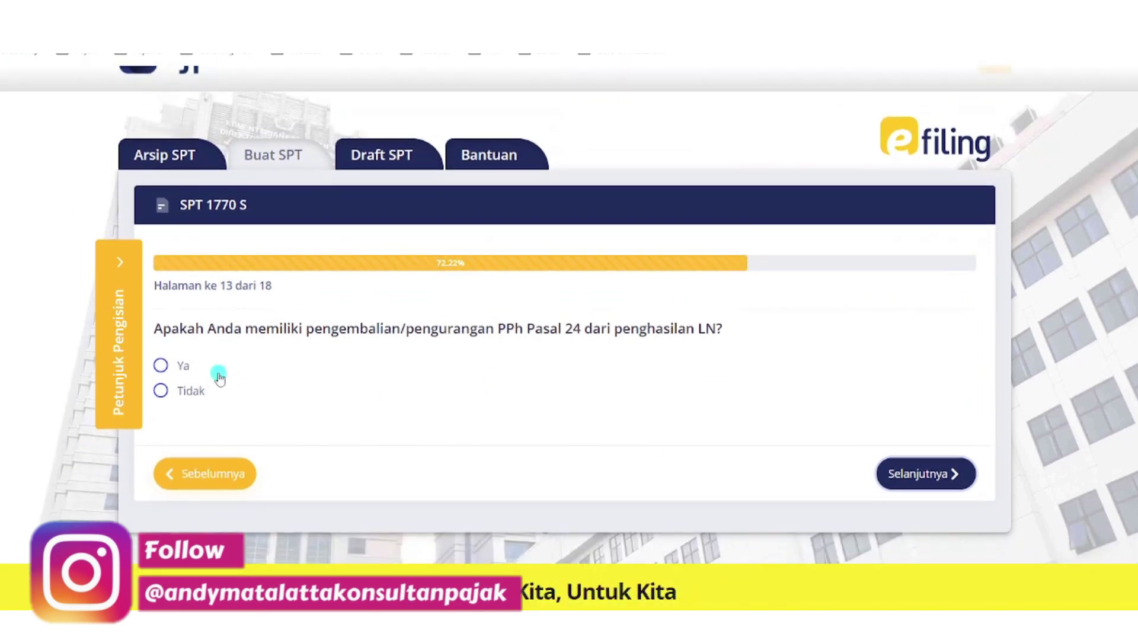
# - Answer No (Tidak) to the PPh Pasal 24 question and continue to PPh Pasal 25
pyautogui.click(174, 394)
pyautogui.click(930, 475)
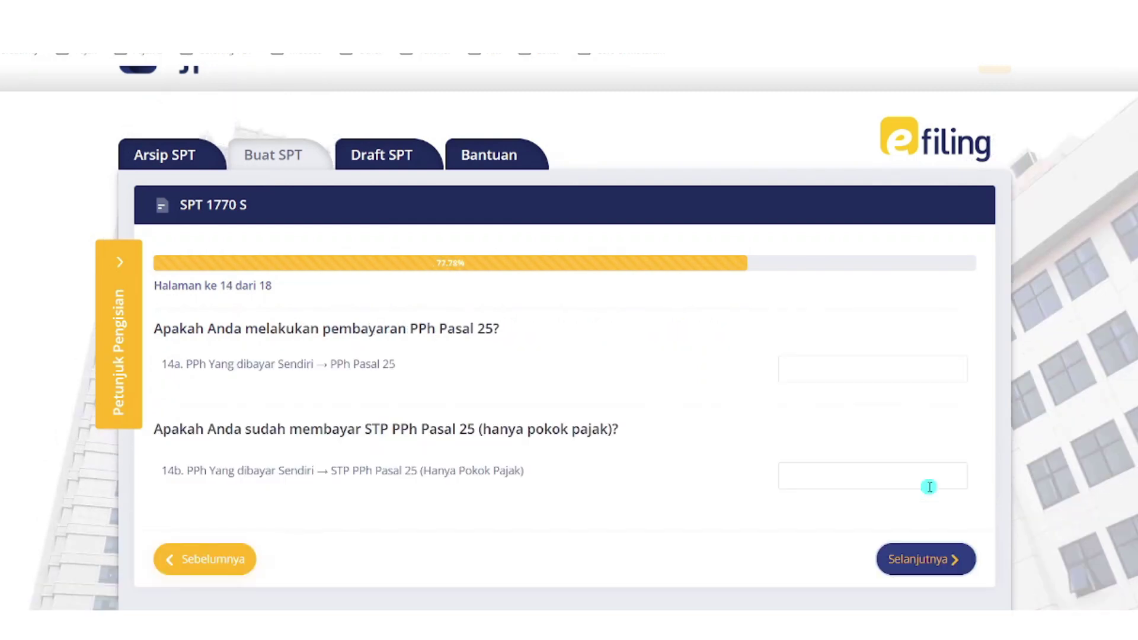
pyautogui.scroll(-3, 618, 428)
pyautogui.click(965, 477)
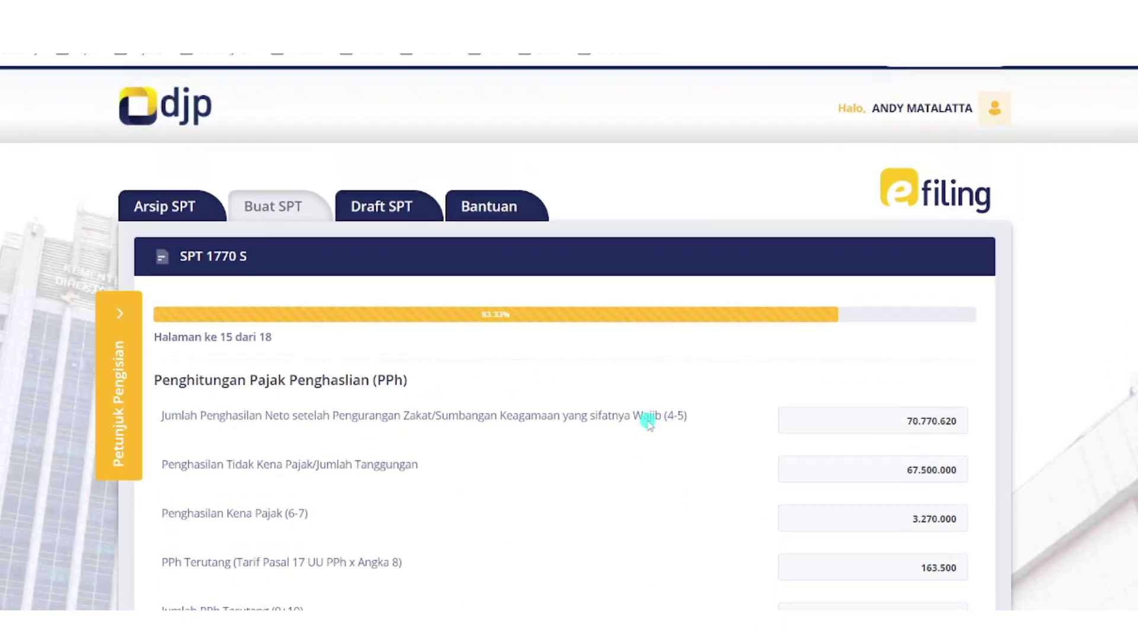
pyautogui.scroll(-3, 648, 415)
pyautogui.scroll(-1, 569, 338)
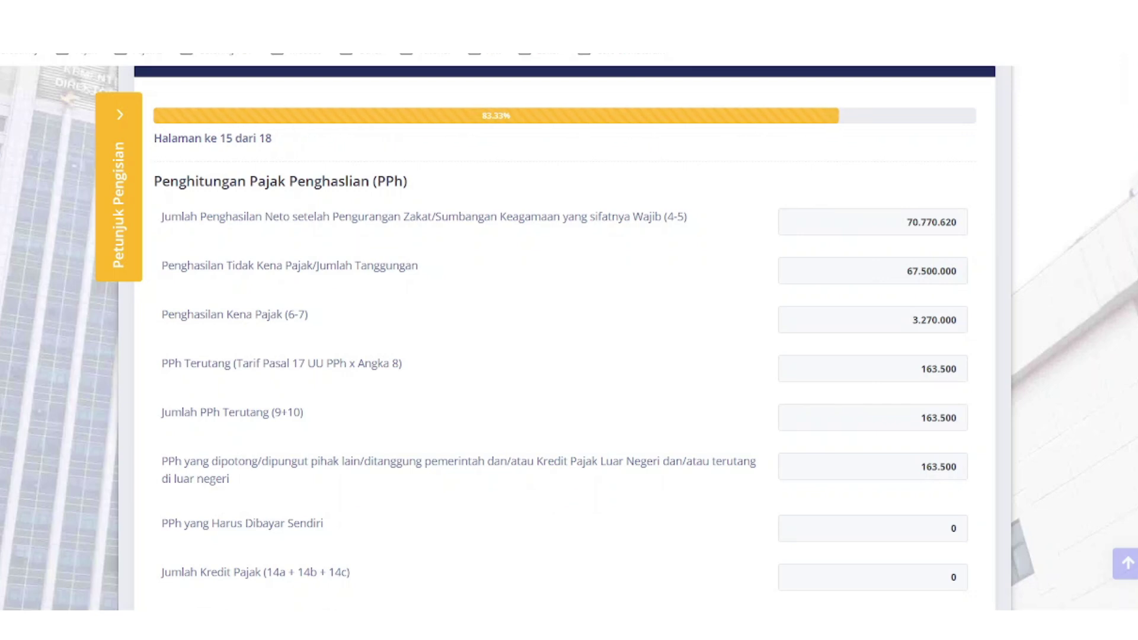
pyautogui.moveTo(891, 223); pyautogui.dragTo(977, 228)
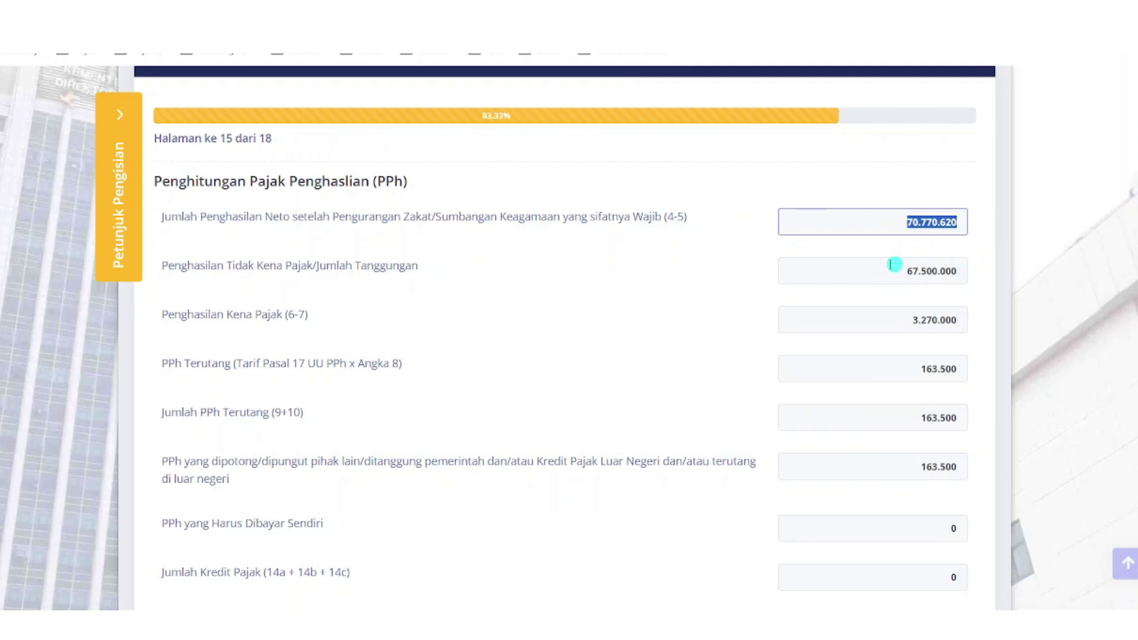
pyautogui.moveTo(894, 269); pyautogui.dragTo(991, 276)
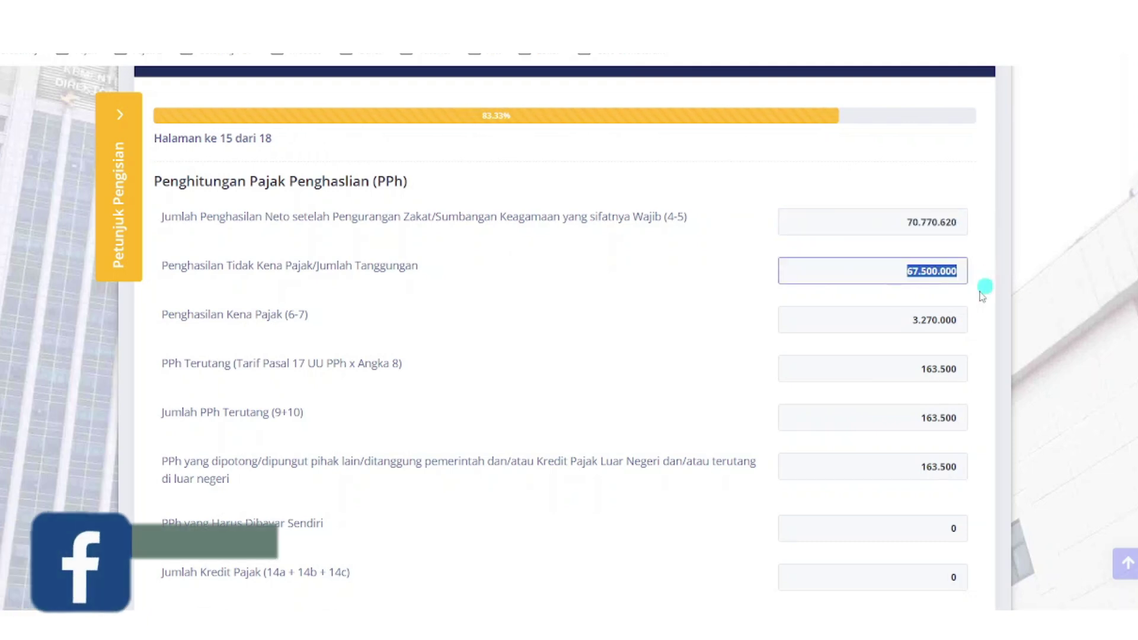
pyautogui.moveTo(887, 324); pyautogui.dragTo(976, 335)
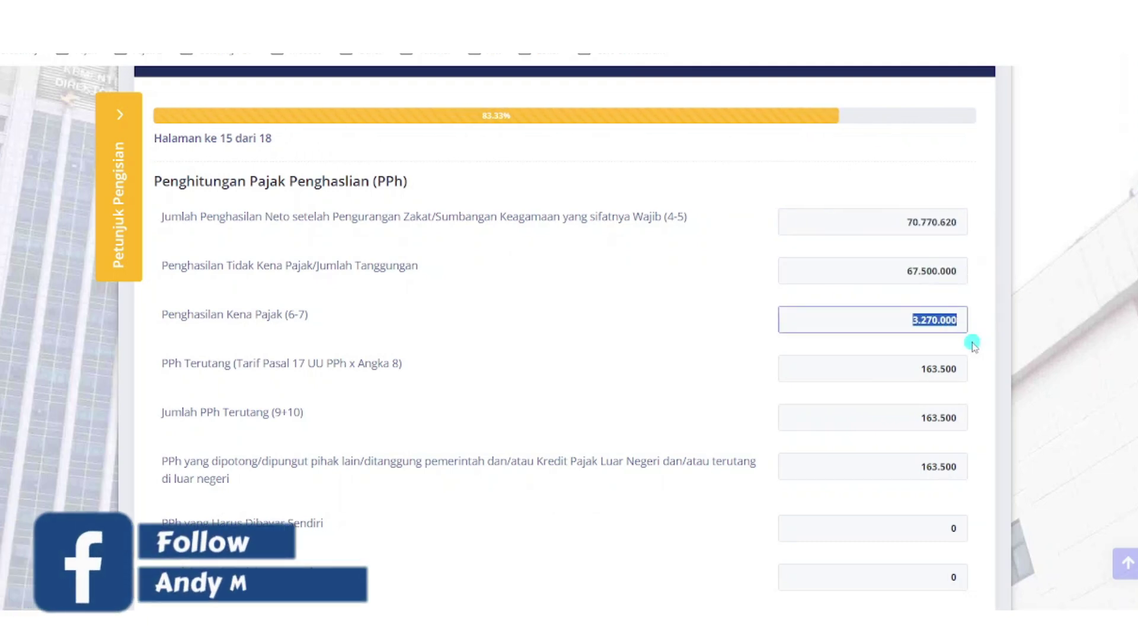
pyautogui.click(895, 375)
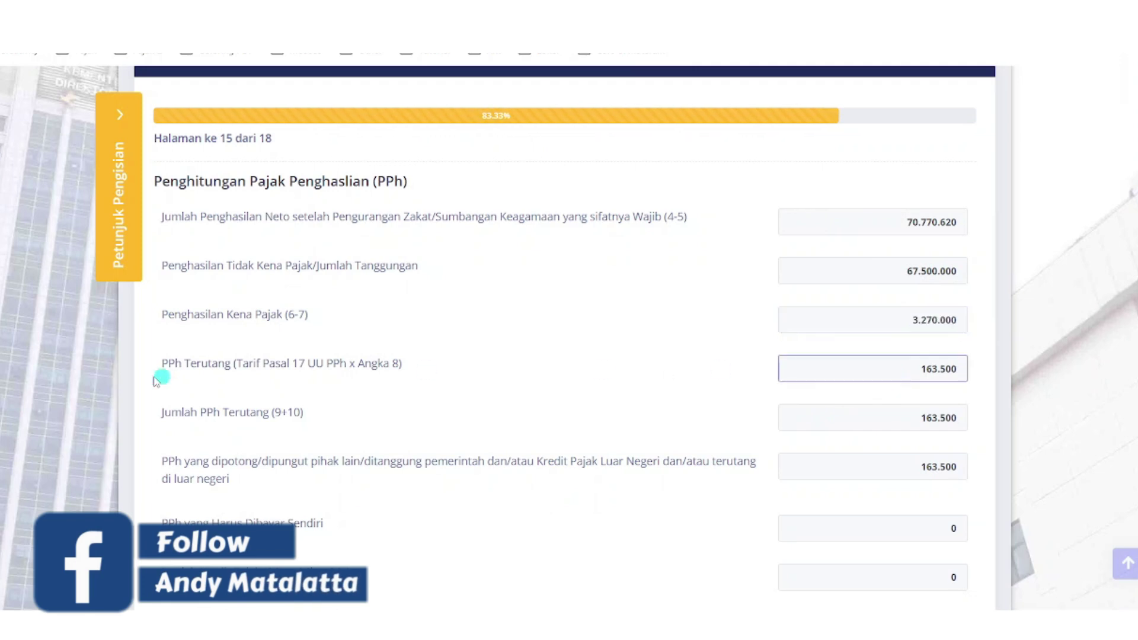
pyautogui.moveTo(148, 363); pyautogui.dragTo(460, 365)
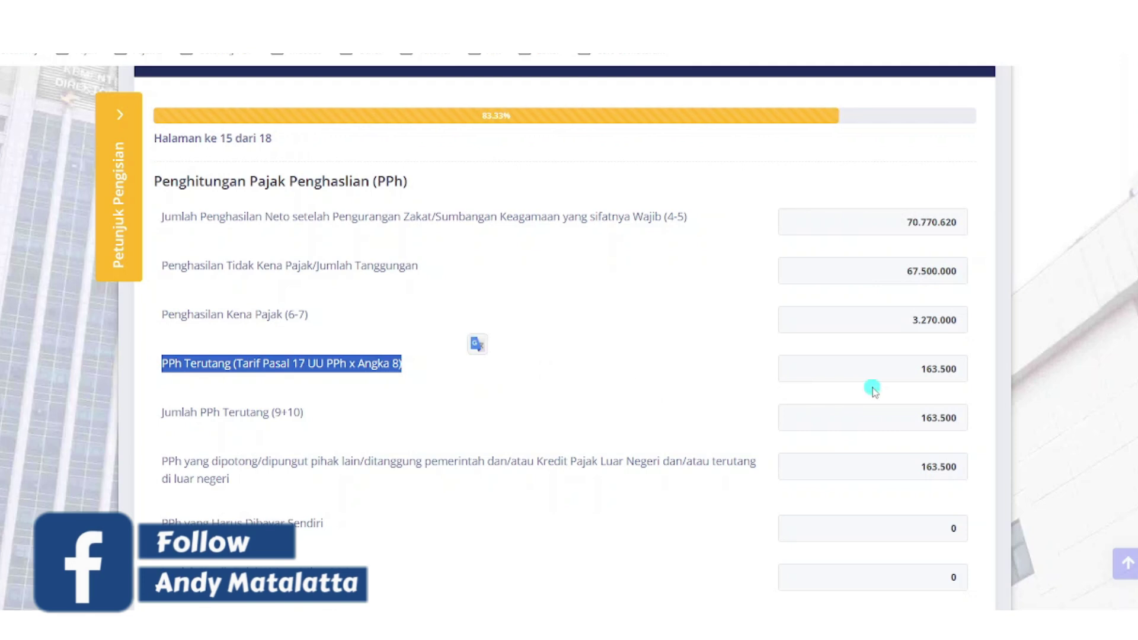
pyautogui.moveTo(894, 375); pyautogui.dragTo(976, 378)
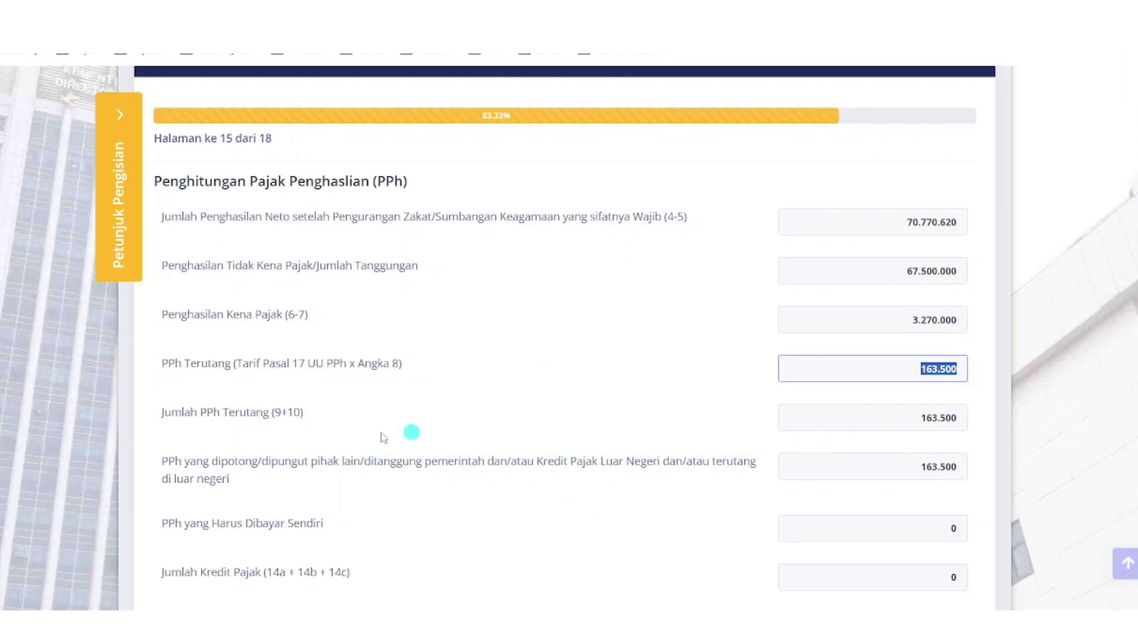
pyautogui.moveTo(902, 417); pyautogui.dragTo(967, 421)
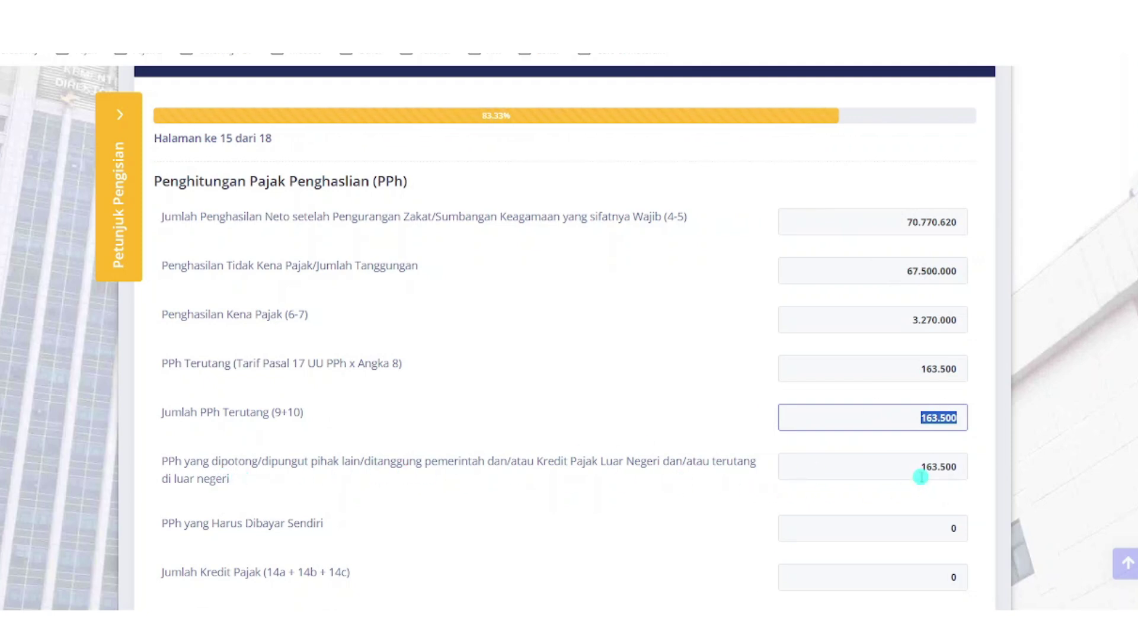
pyautogui.moveTo(898, 465); pyautogui.dragTo(968, 468)
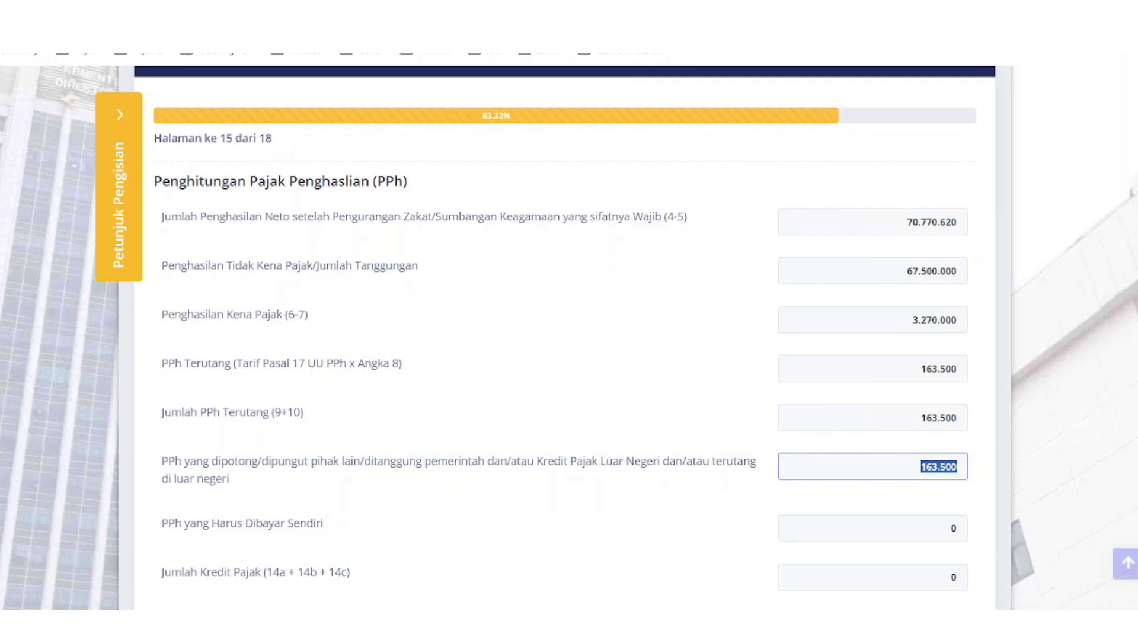
pyautogui.scroll(-3, 568, 338)
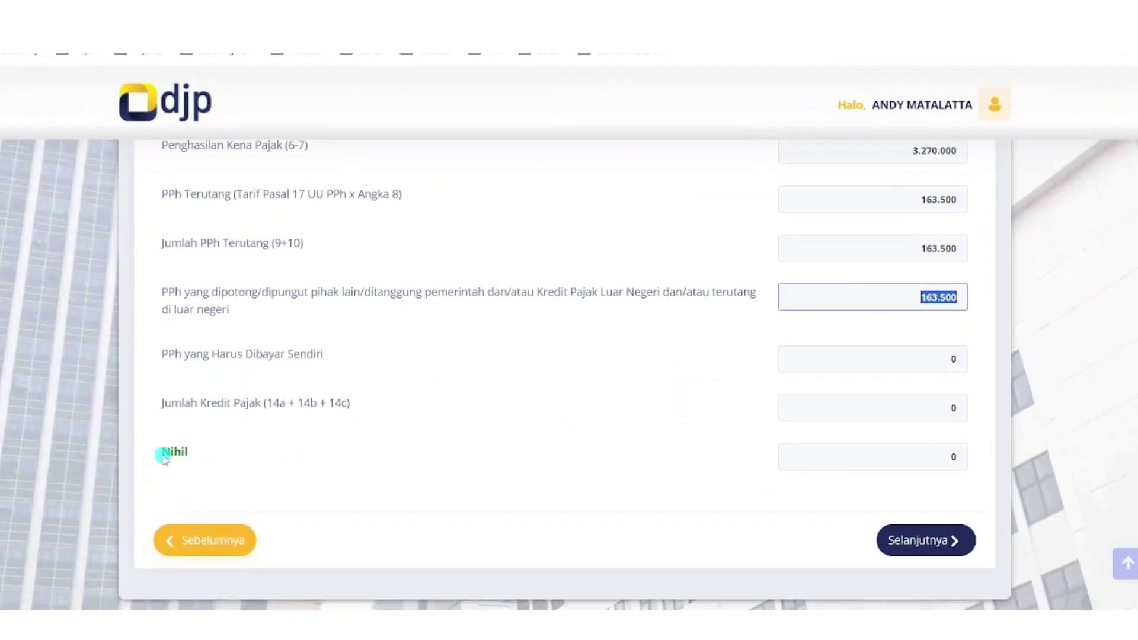
pyautogui.moveTo(165, 458); pyautogui.dragTo(188, 456)
pyautogui.moveTo(950, 457); pyautogui.dragTo(972, 461)
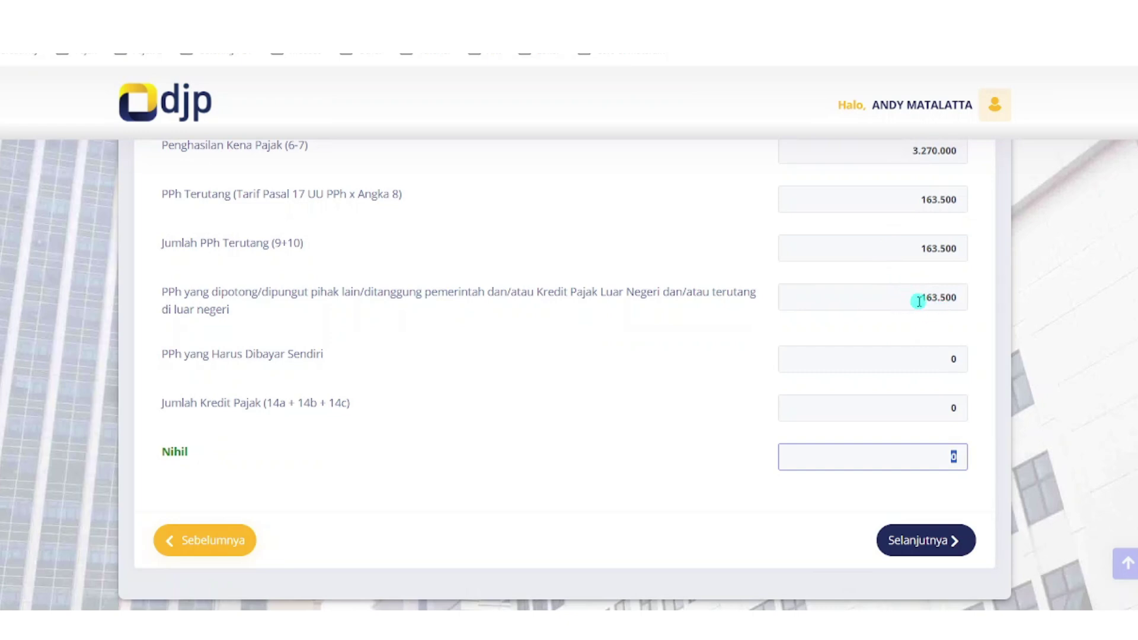
pyautogui.moveTo(918, 301); pyautogui.dragTo(956, 301)
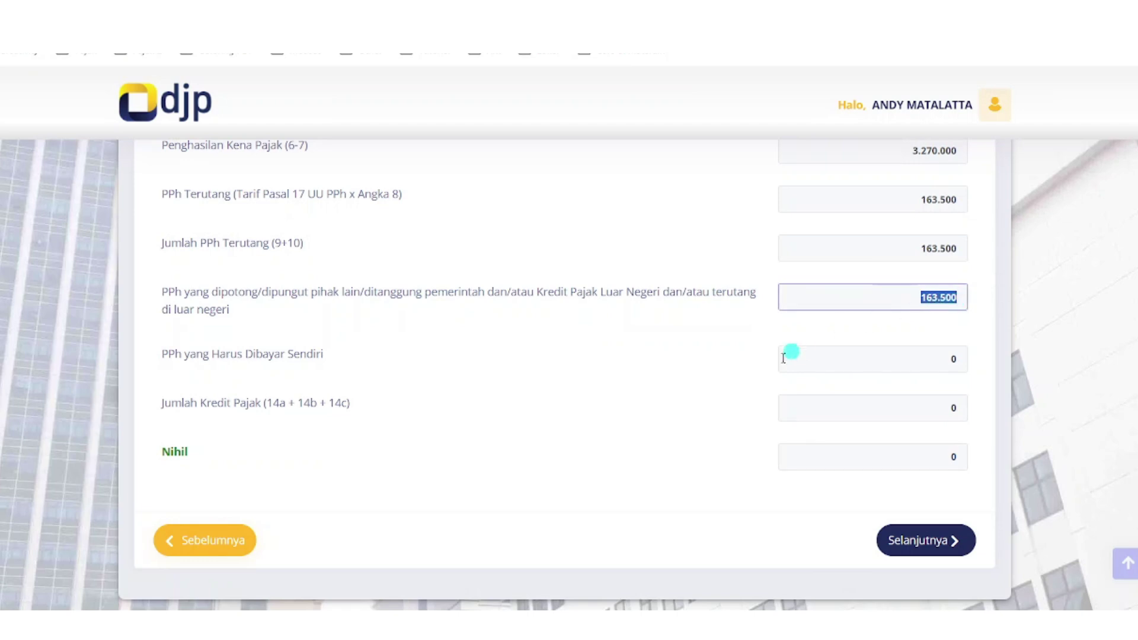
pyautogui.scroll(-1, 1097, 355)
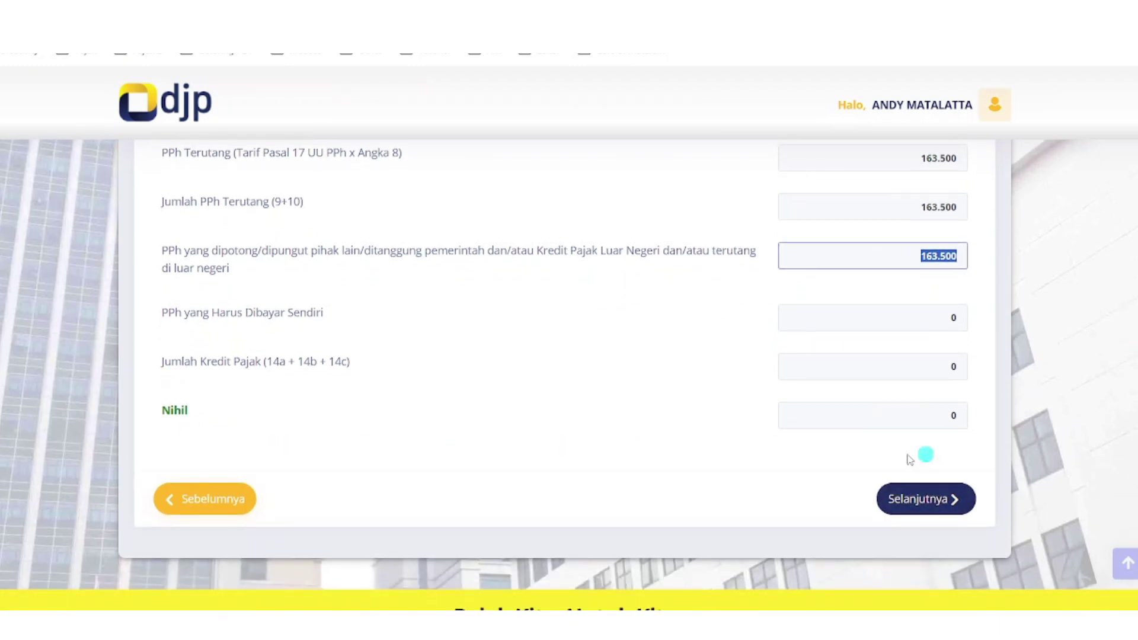
# - Pass the underpayment/overpayment page, agree to the declaration, and reach the SPT summary
pyautogui.click(917, 500)
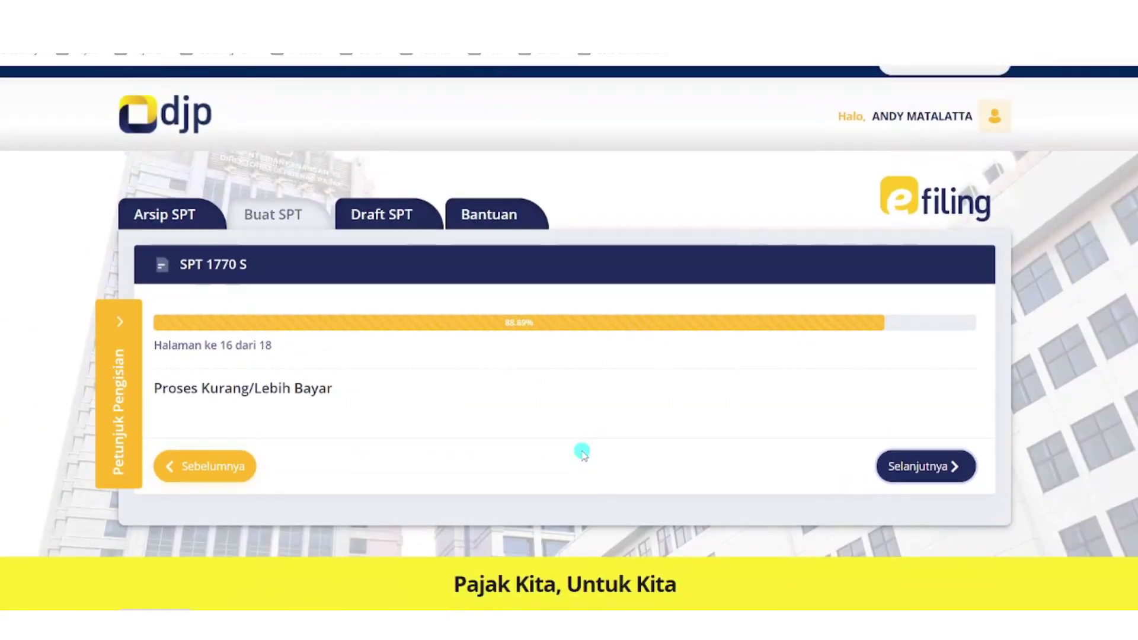
pyautogui.click(918, 408)
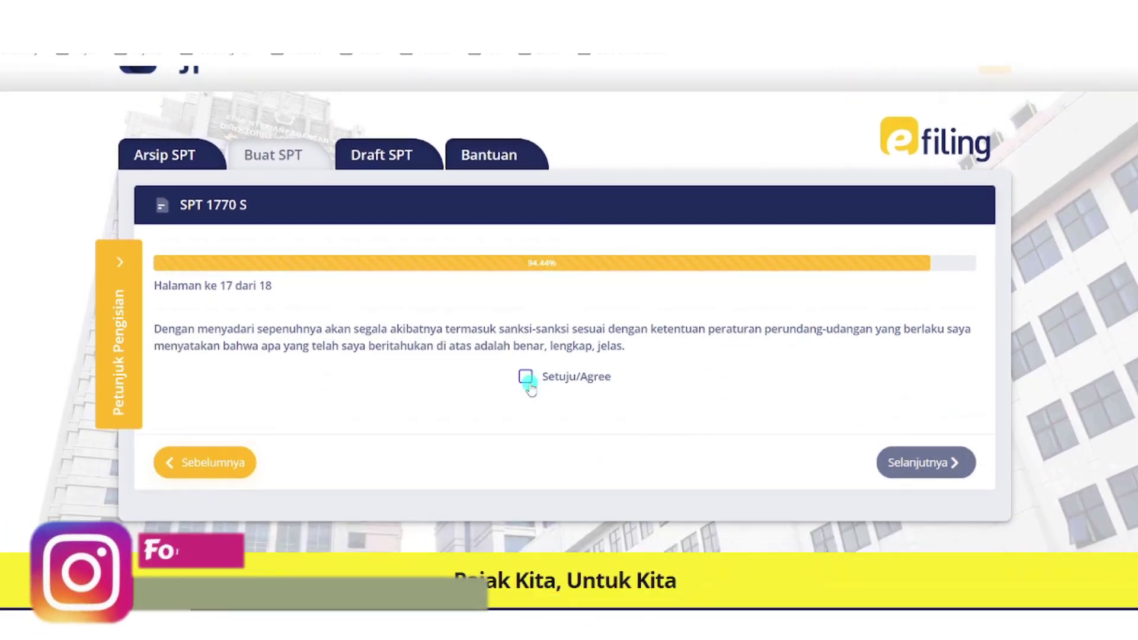
pyautogui.click(526, 377)
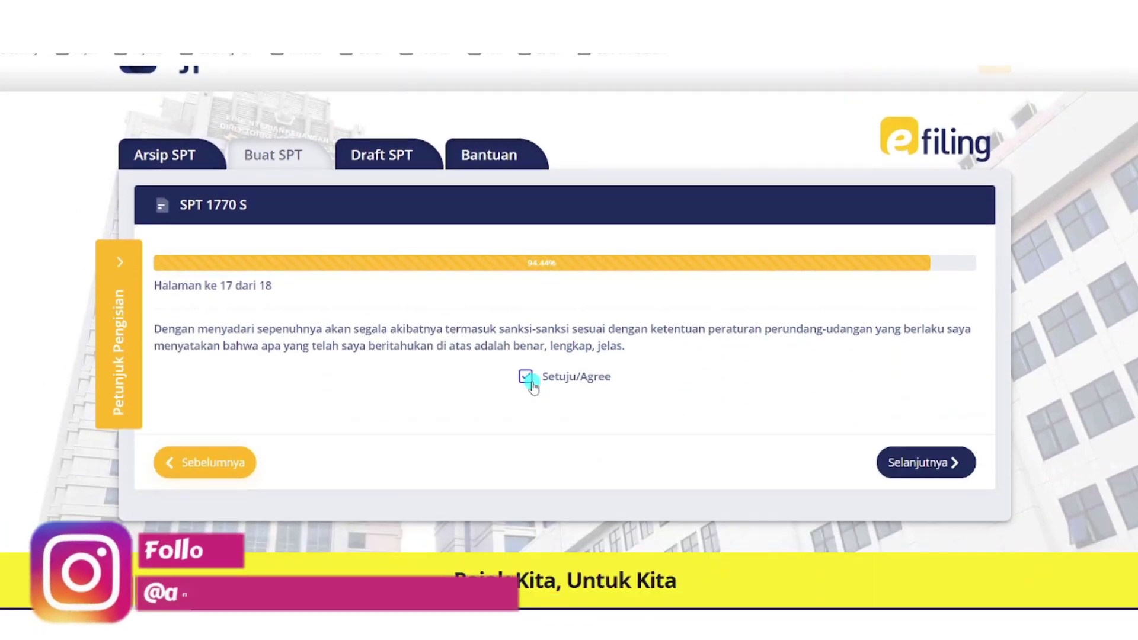
pyautogui.click(925, 461)
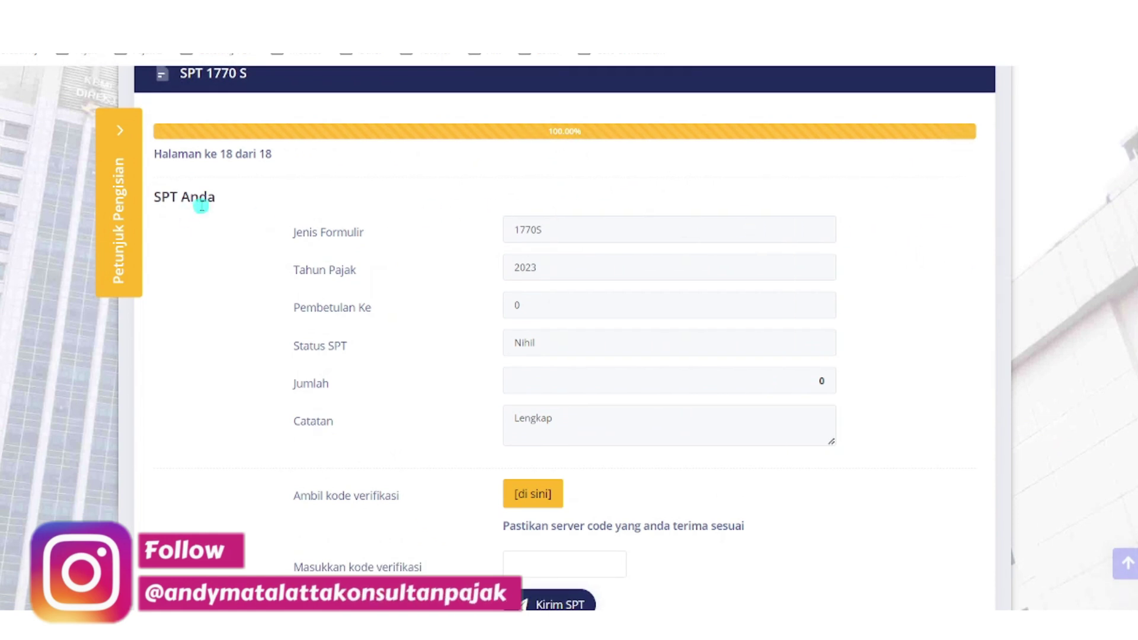
# - Review the summary: form 1770S, tax year 2023, correction number, Nihil status, notes
pyautogui.moveTo(297, 235); pyautogui.dragTo(493, 244)
pyautogui.click(562, 232)
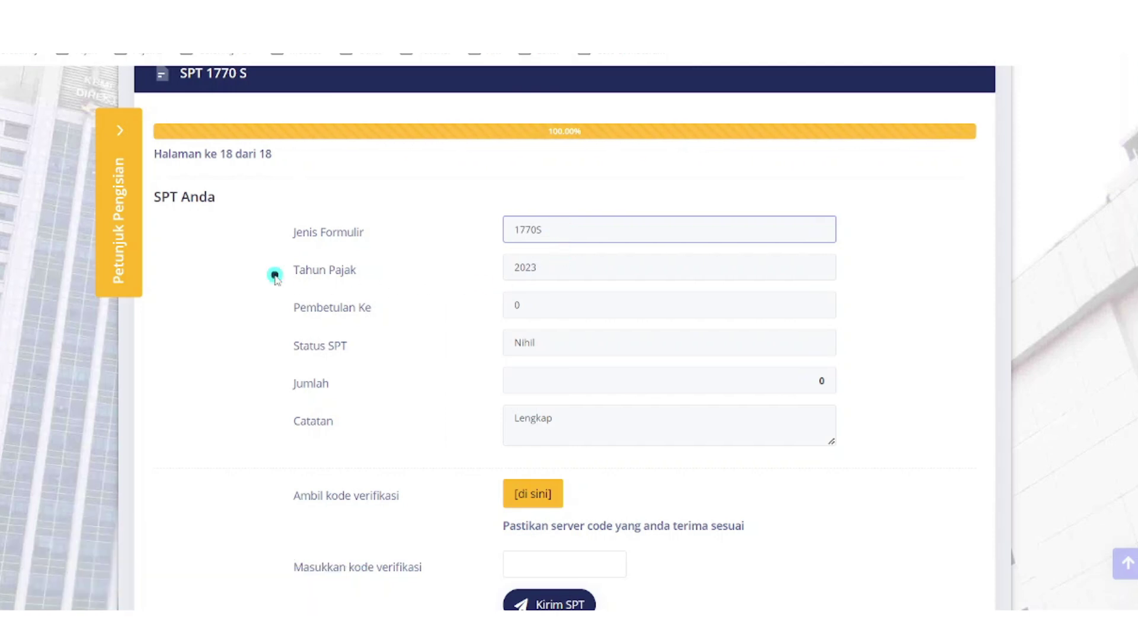
pyautogui.moveTo(274, 274); pyautogui.dragTo(564, 272)
pyautogui.moveTo(294, 307); pyautogui.dragTo(338, 309)
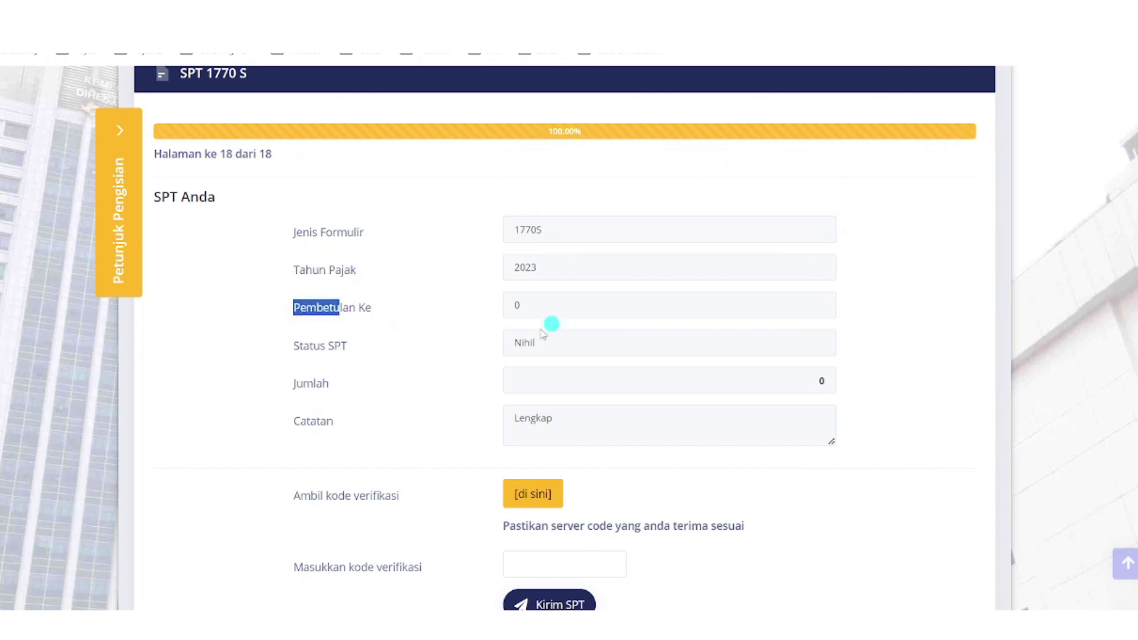
pyautogui.moveTo(293, 353); pyautogui.dragTo(357, 355)
pyautogui.click(569, 343)
pyautogui.moveTo(280, 423); pyautogui.dragTo(519, 421)
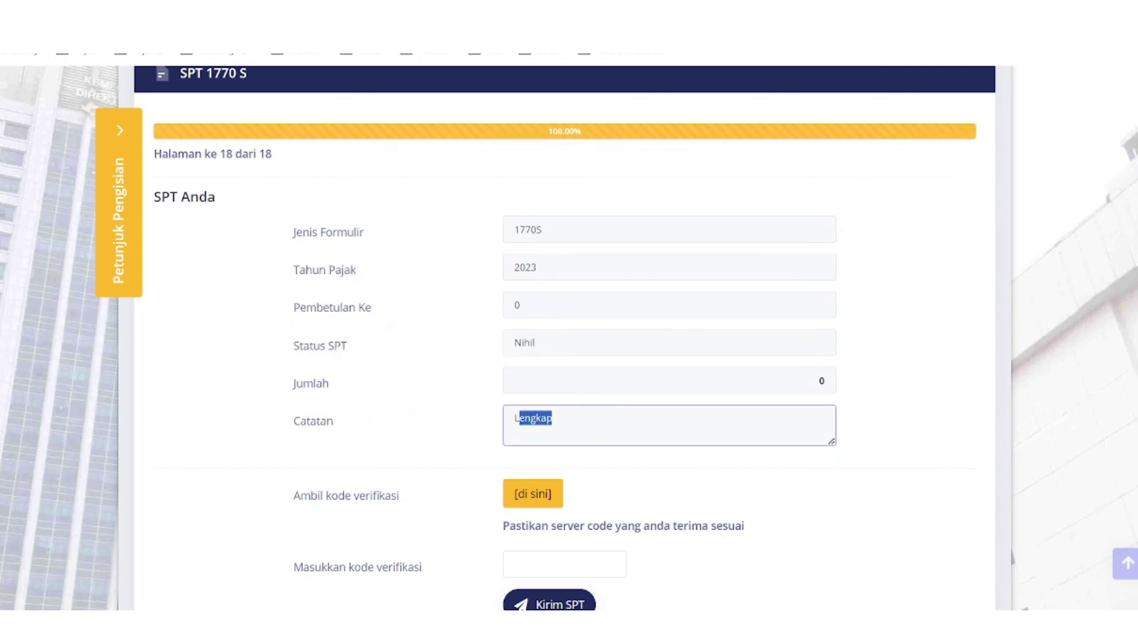
pyautogui.scroll(-2, 519, 420)
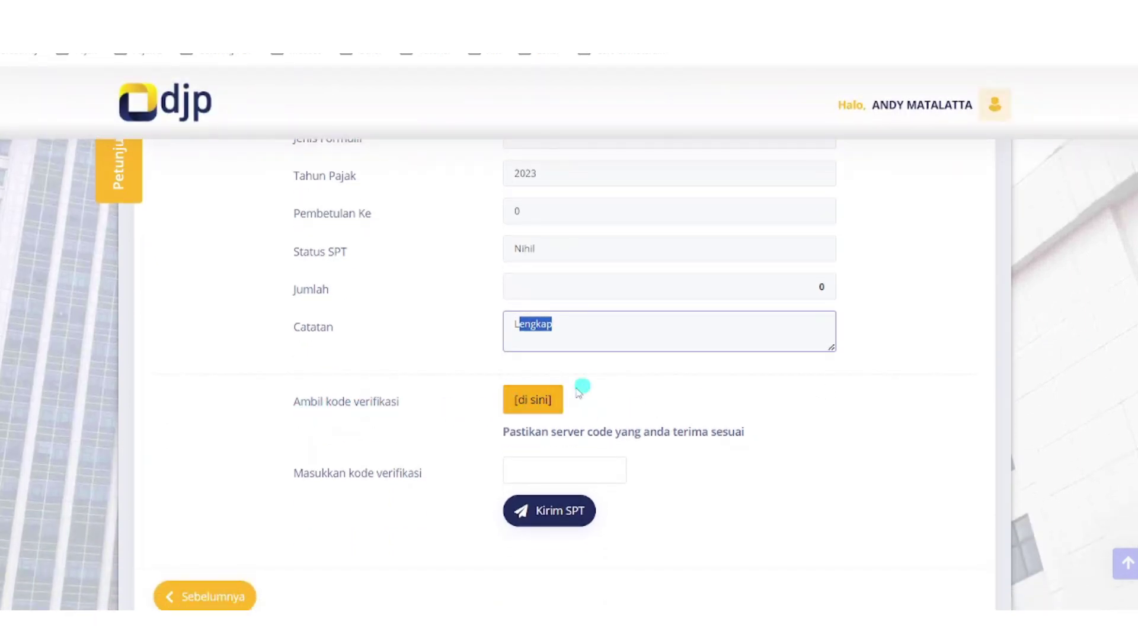
# - Request a verification code, choose its delivery method, and enter the received code
pyautogui.click(541, 403)
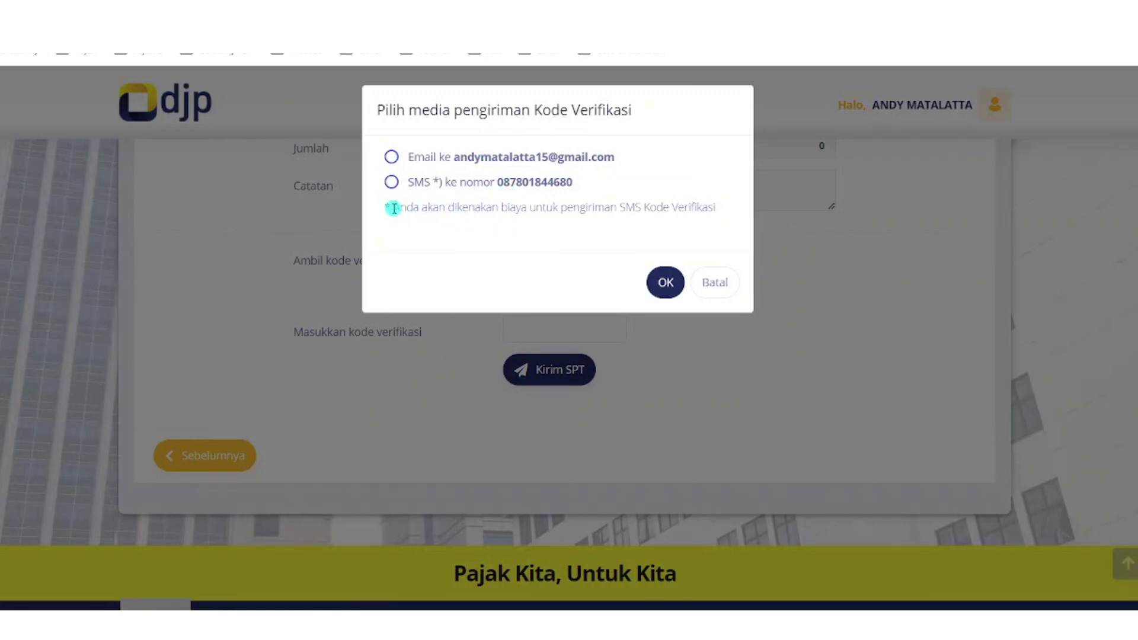
pyautogui.click(664, 284)
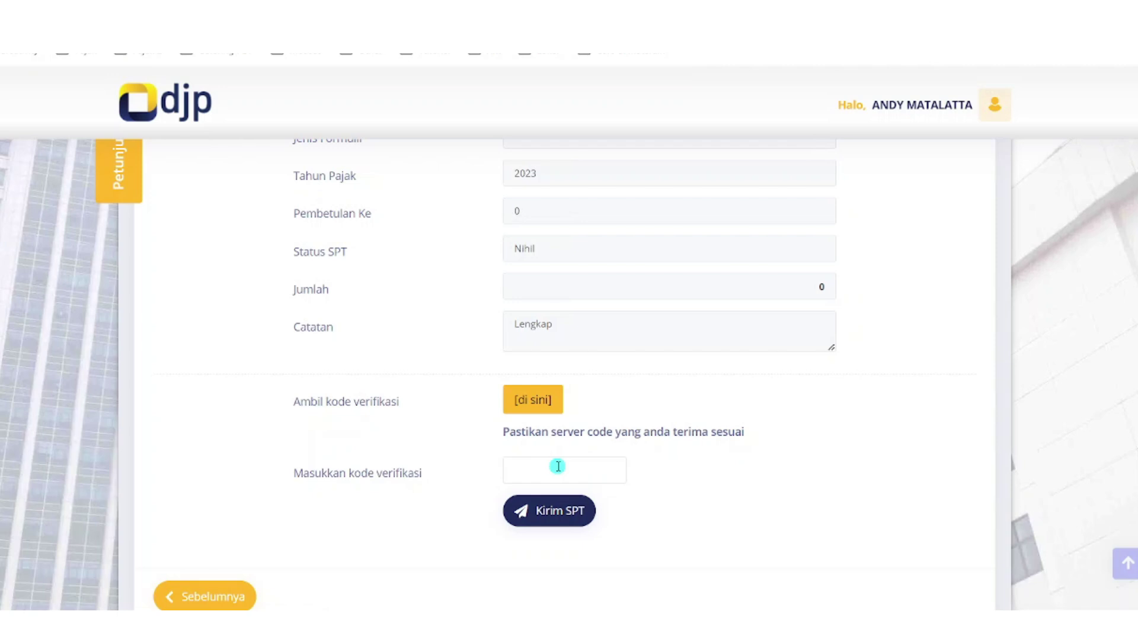
pyautogui.click(559, 466)
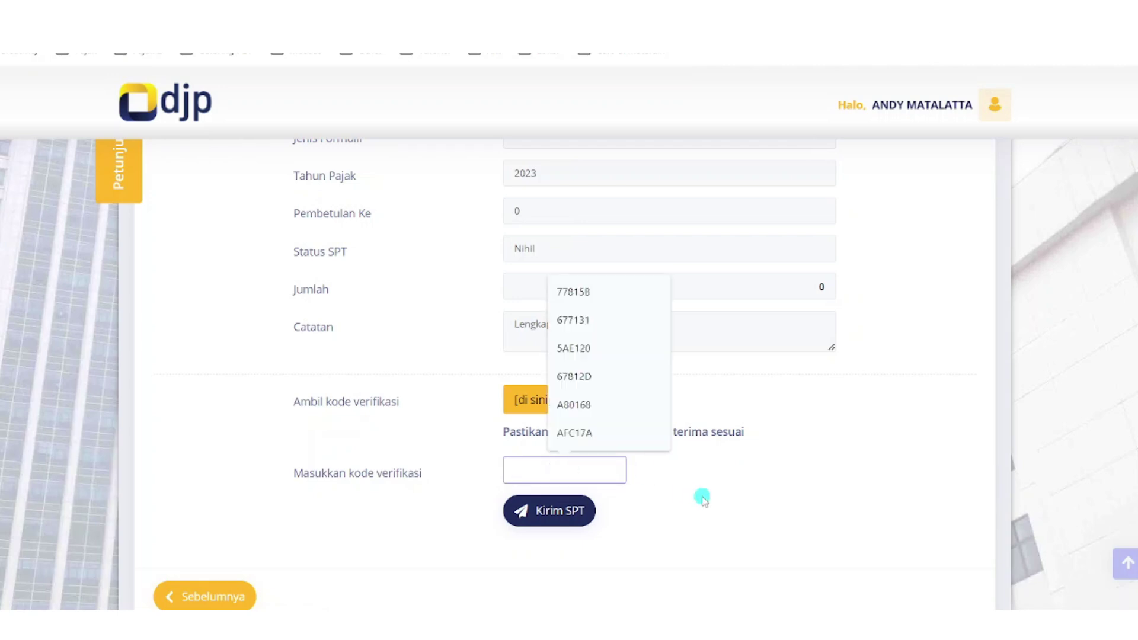
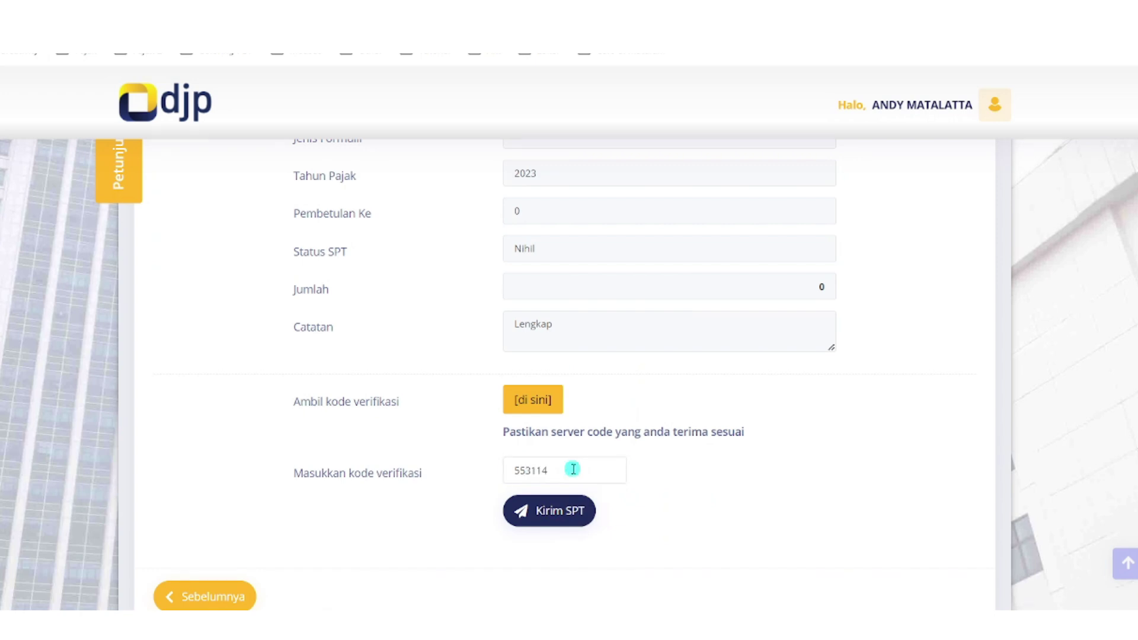
# - Double-check the entered verification code and submit the 1770S return with Kirim SPT
pyautogui.click(573, 468)
pyautogui.doubleClick(521, 470)
pyautogui.click(567, 468)
pyautogui.moveTo(567, 467); pyautogui.dragTo(505, 470)
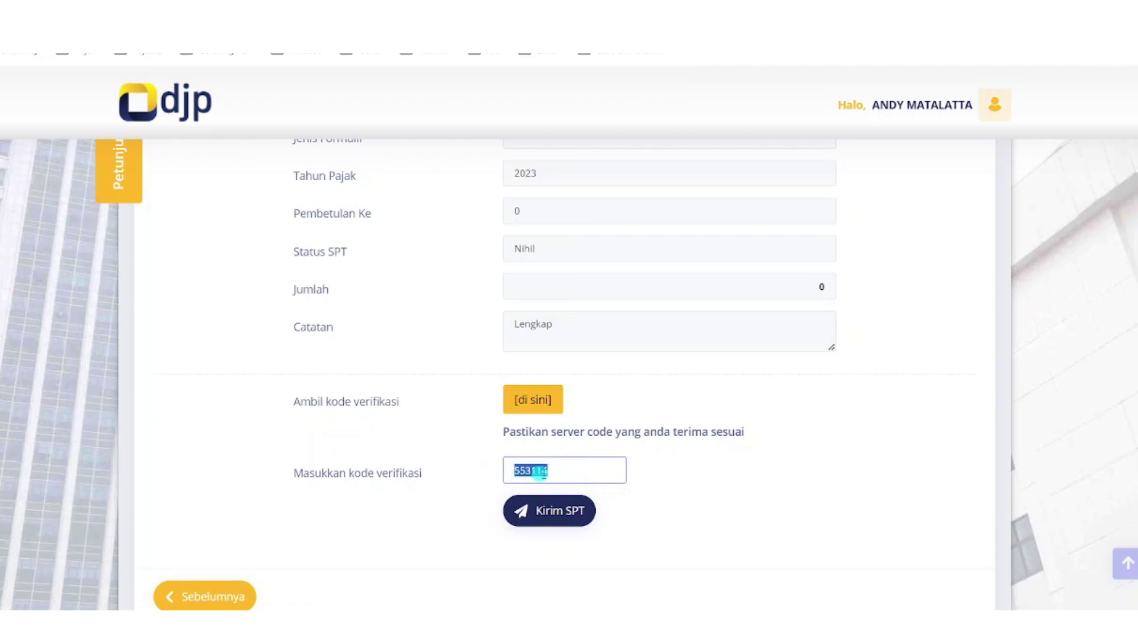
pyautogui.click(589, 467)
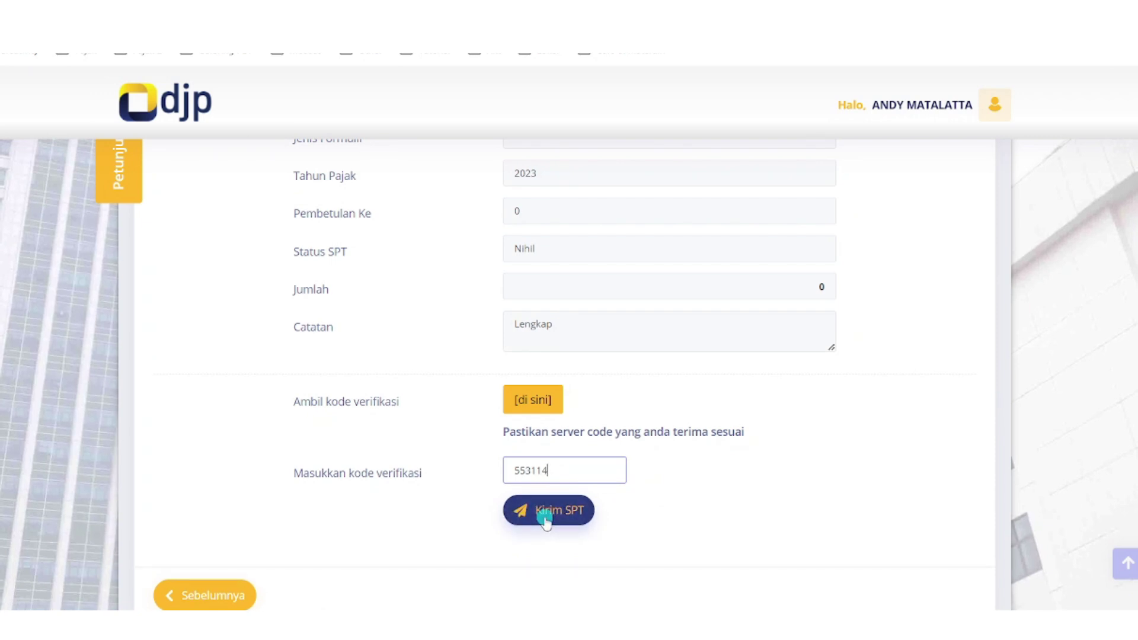
pyautogui.click(545, 510)
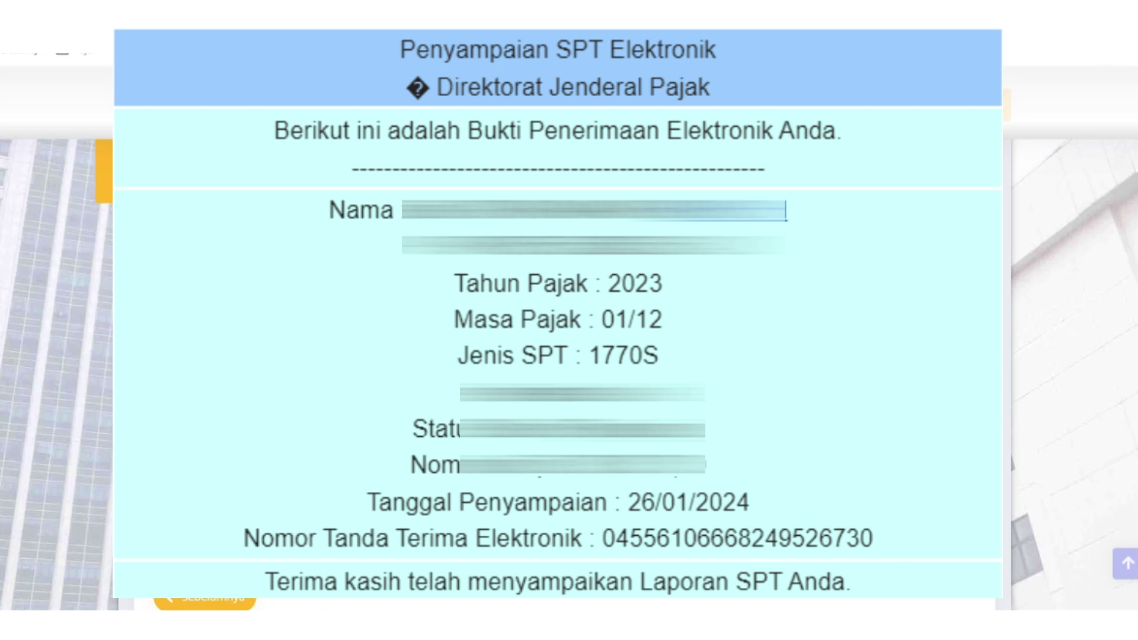